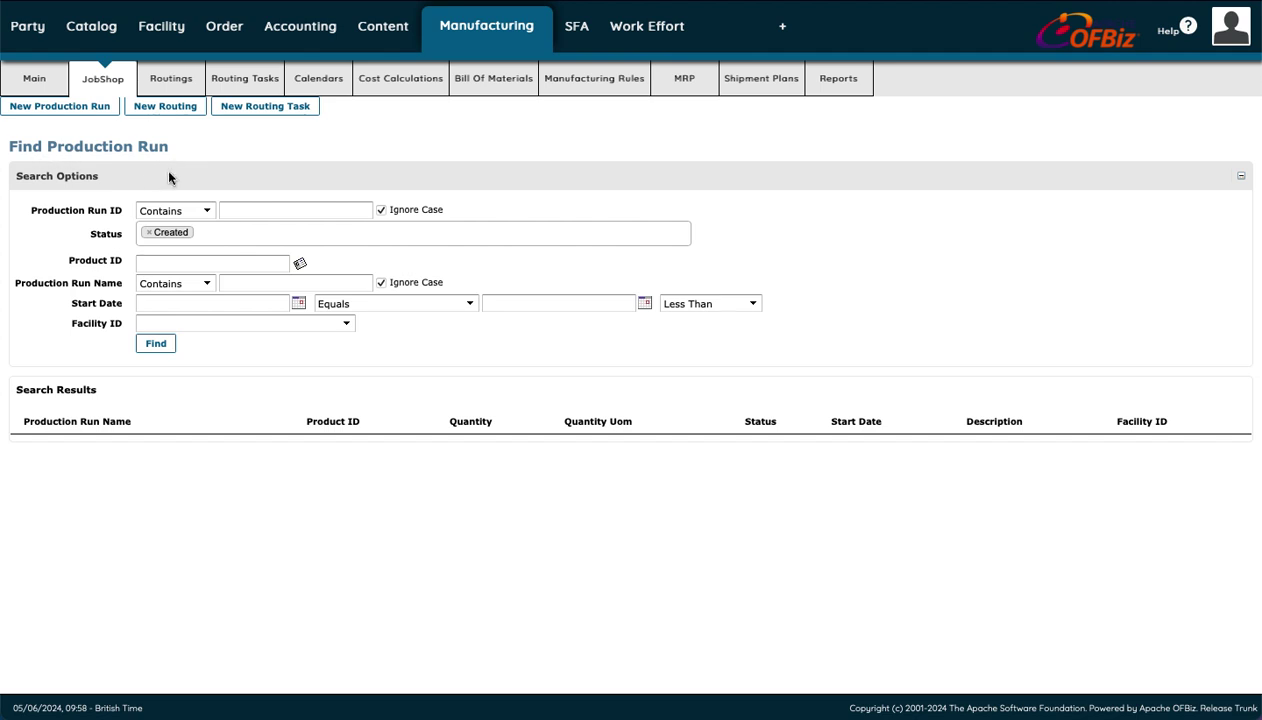
{"action": "left_click", "coordinate": [183, 236]}
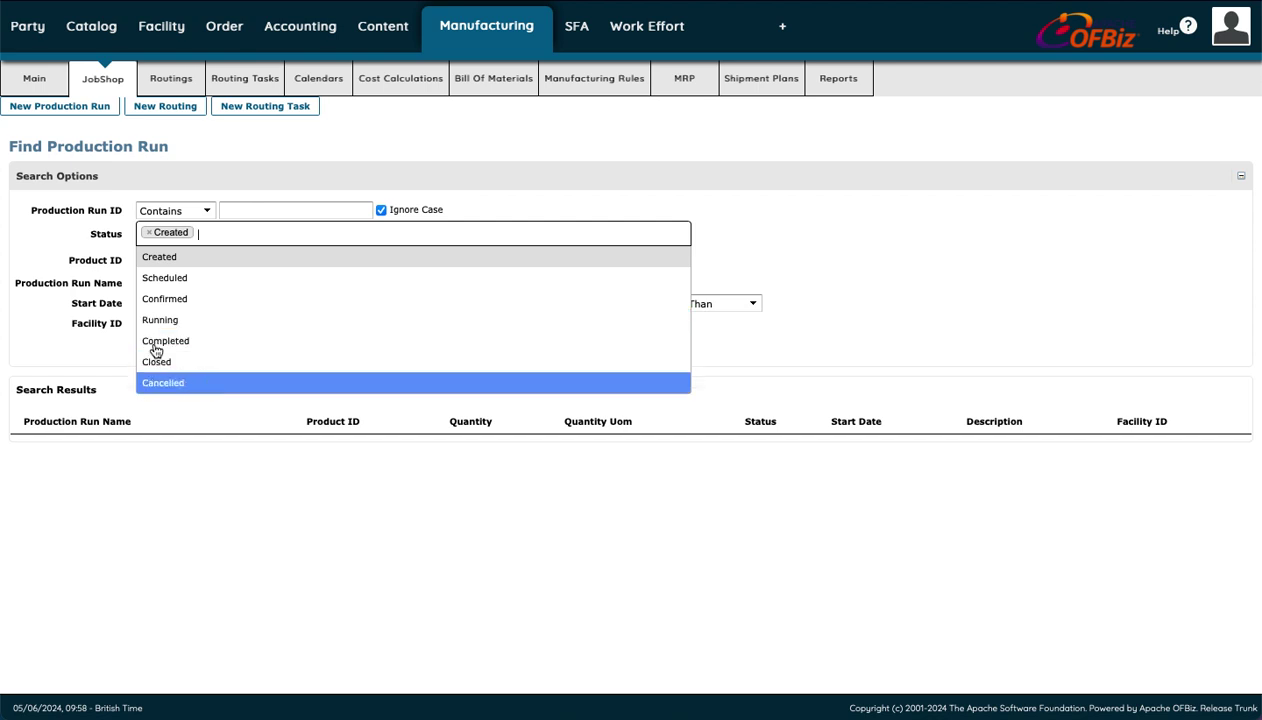
{"action": "left_click", "coordinate": [91, 318]}
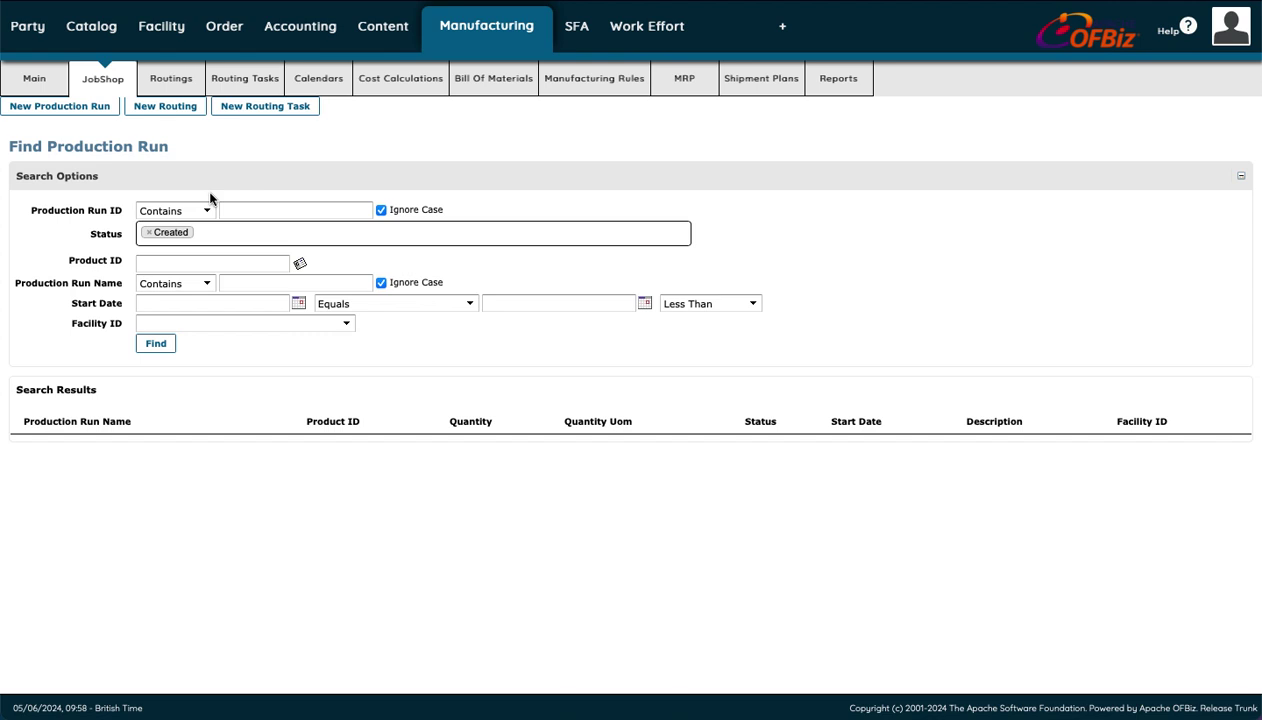
- Start a new production run and review its Quantity field and Create Dependent Production Runs options
{"action": "left_click", "coordinate": [93, 105]}
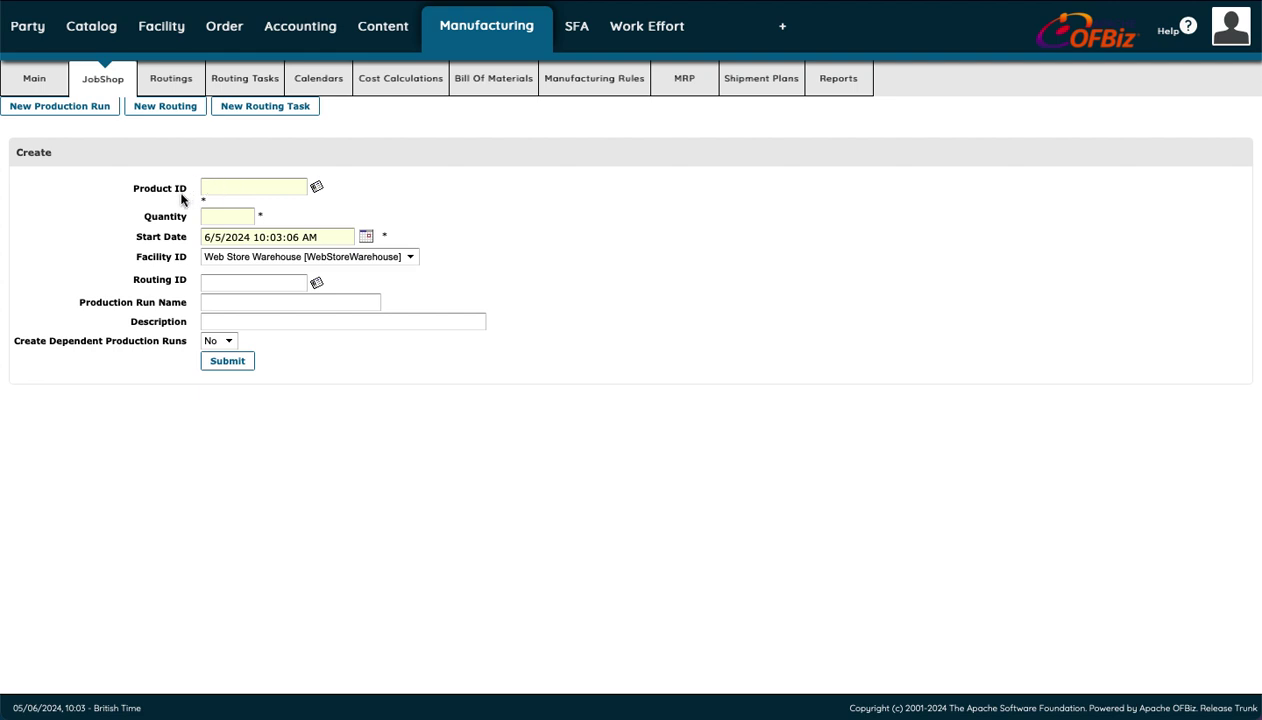
{"action": "left_click", "coordinate": [205, 217]}
{"action": "left_click", "coordinate": [233, 342]}
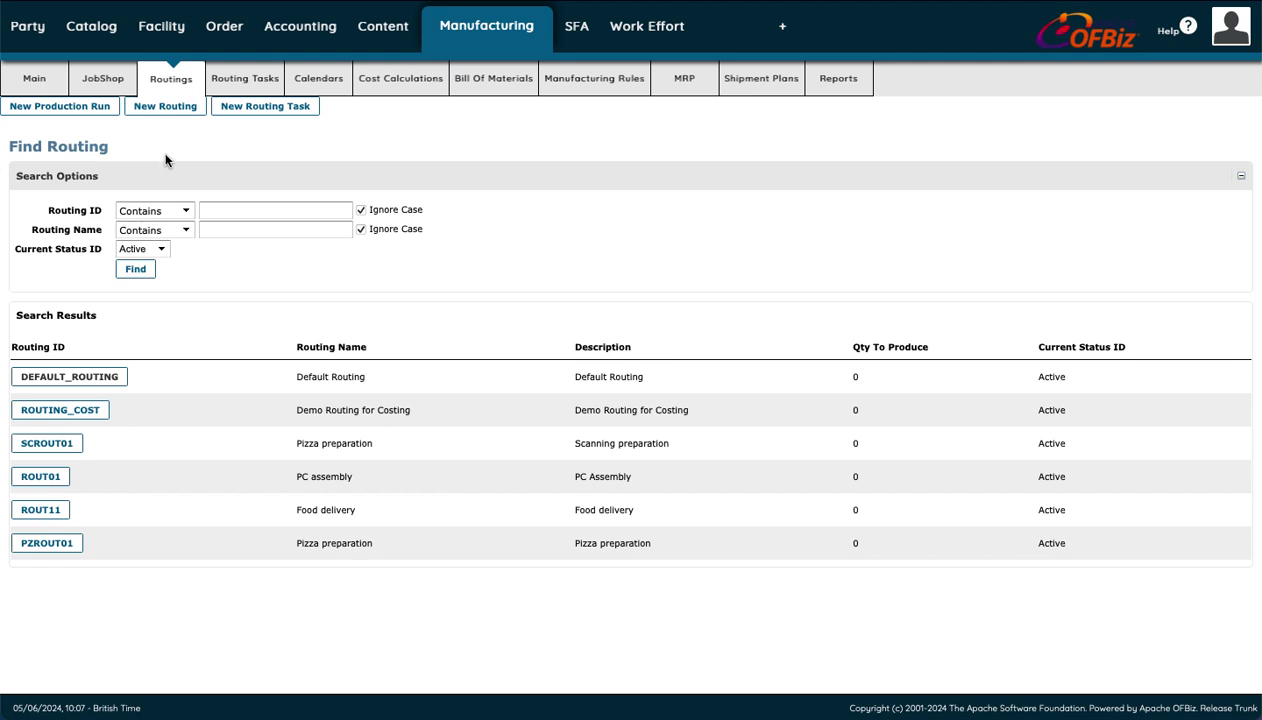
- Scroll through the Find Routing results to review the six active routings
{"action": "scroll", "coordinate": [164, 160], "scroll_direction": "down", "scroll_amount": 1}
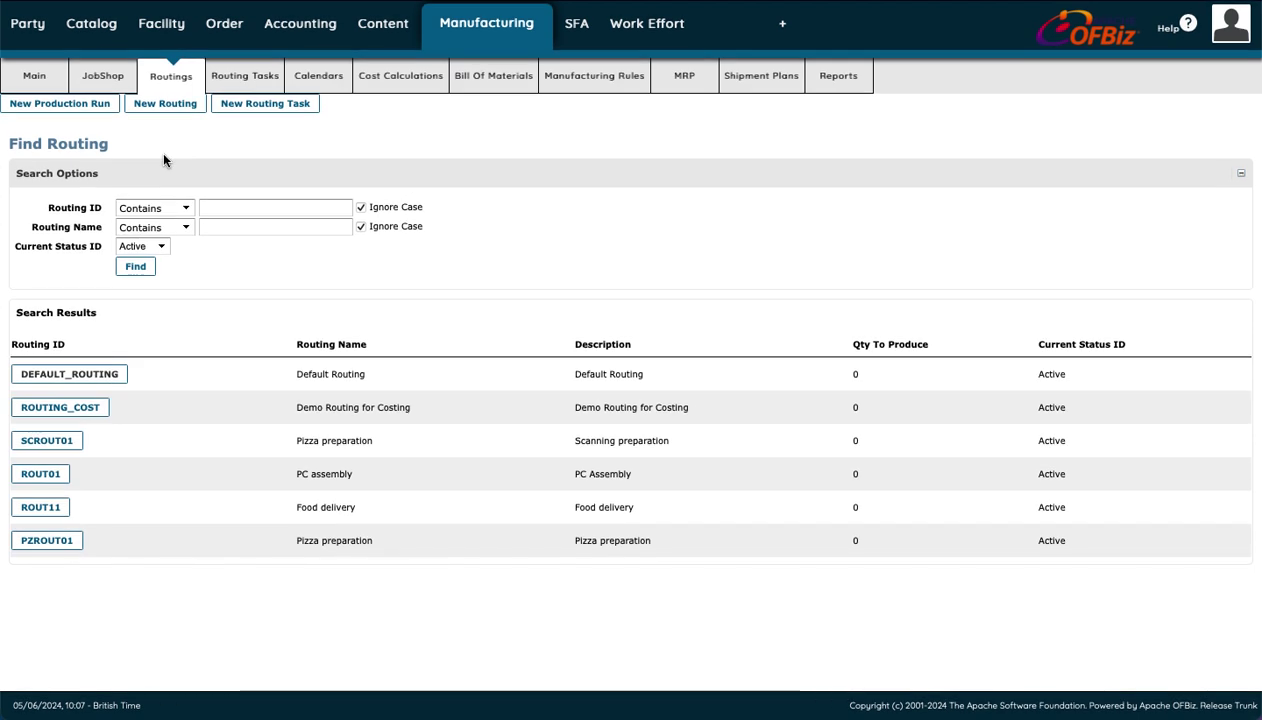
{"action": "scroll", "coordinate": [163, 154], "scroll_direction": "up", "scroll_amount": 1}
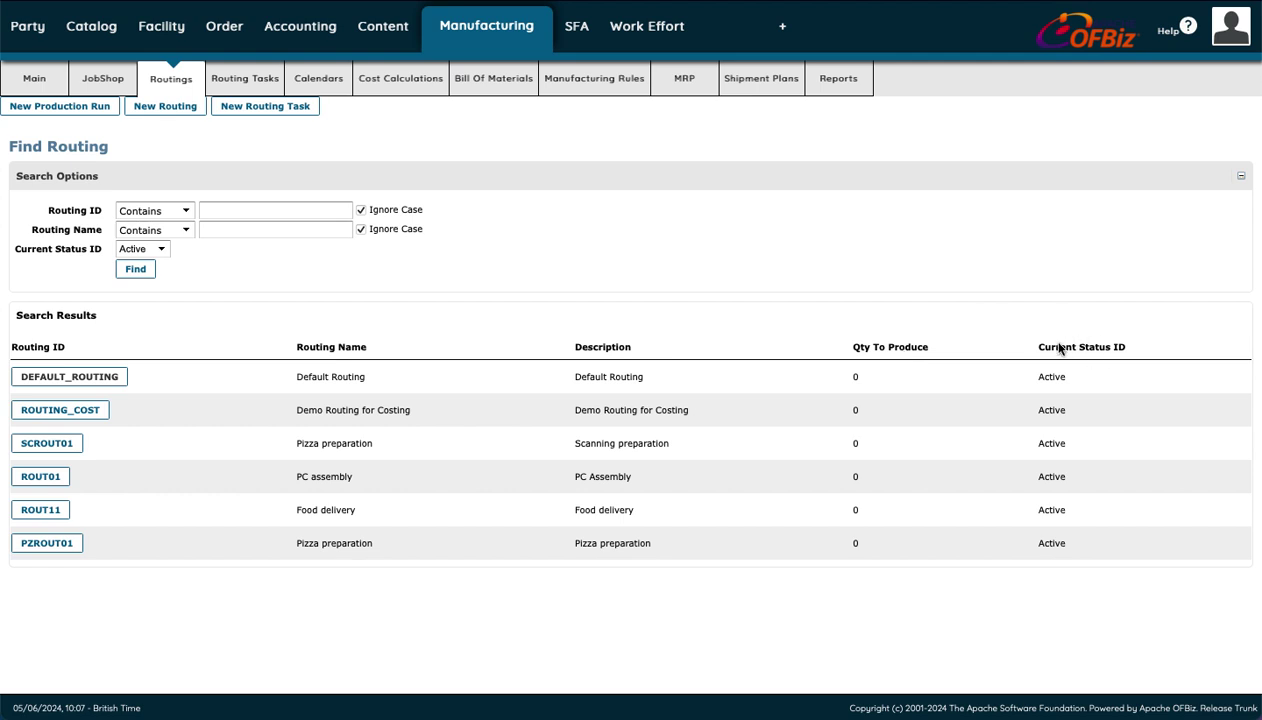
- List the routing tasks and scroll through them, from DEFAULT_TASK to PZTASK01
{"action": "left_click", "coordinate": [243, 84]}
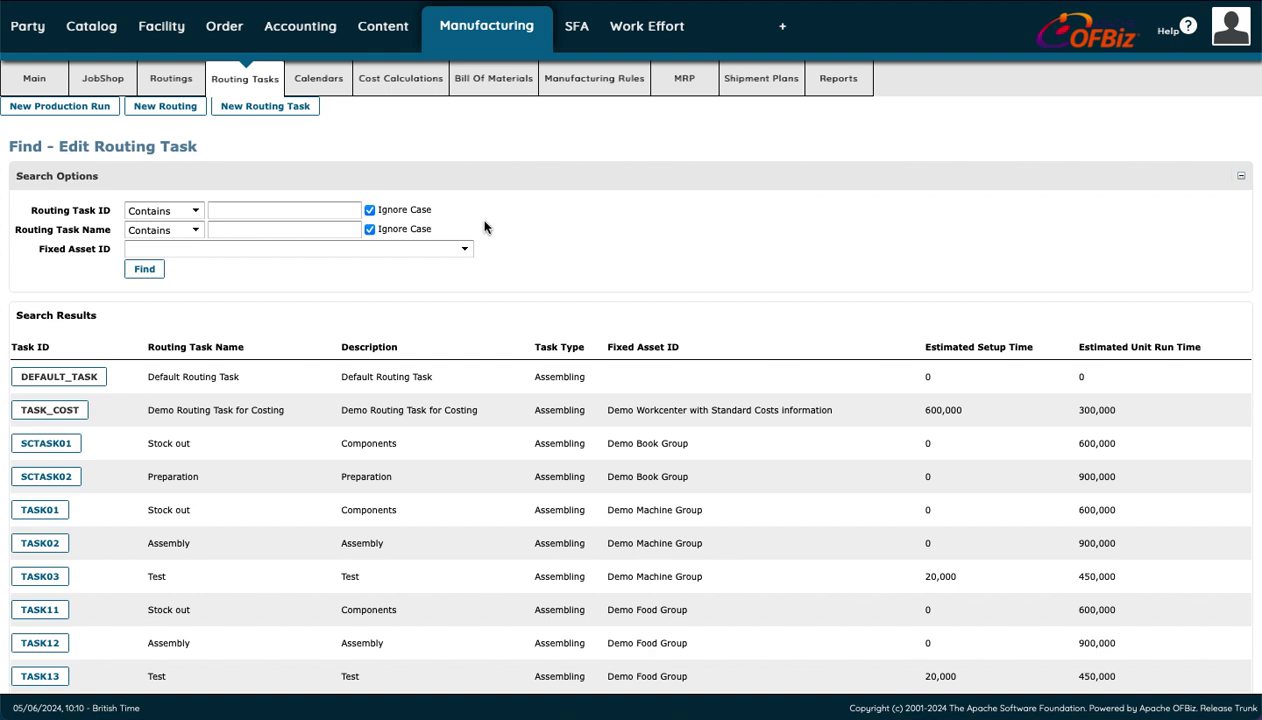
{"action": "scroll", "coordinate": [484, 228], "scroll_direction": "down", "scroll_amount": 2}
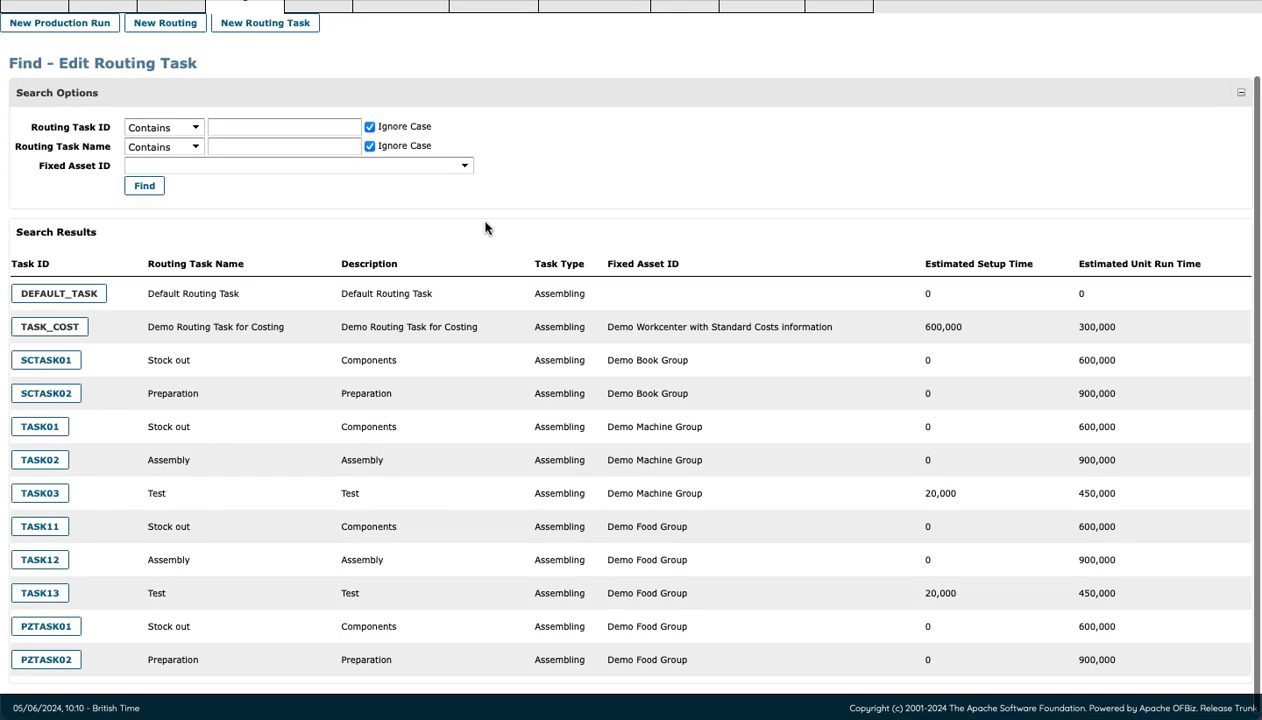
{"action": "scroll", "coordinate": [484, 228], "scroll_direction": "down", "scroll_amount": 1}
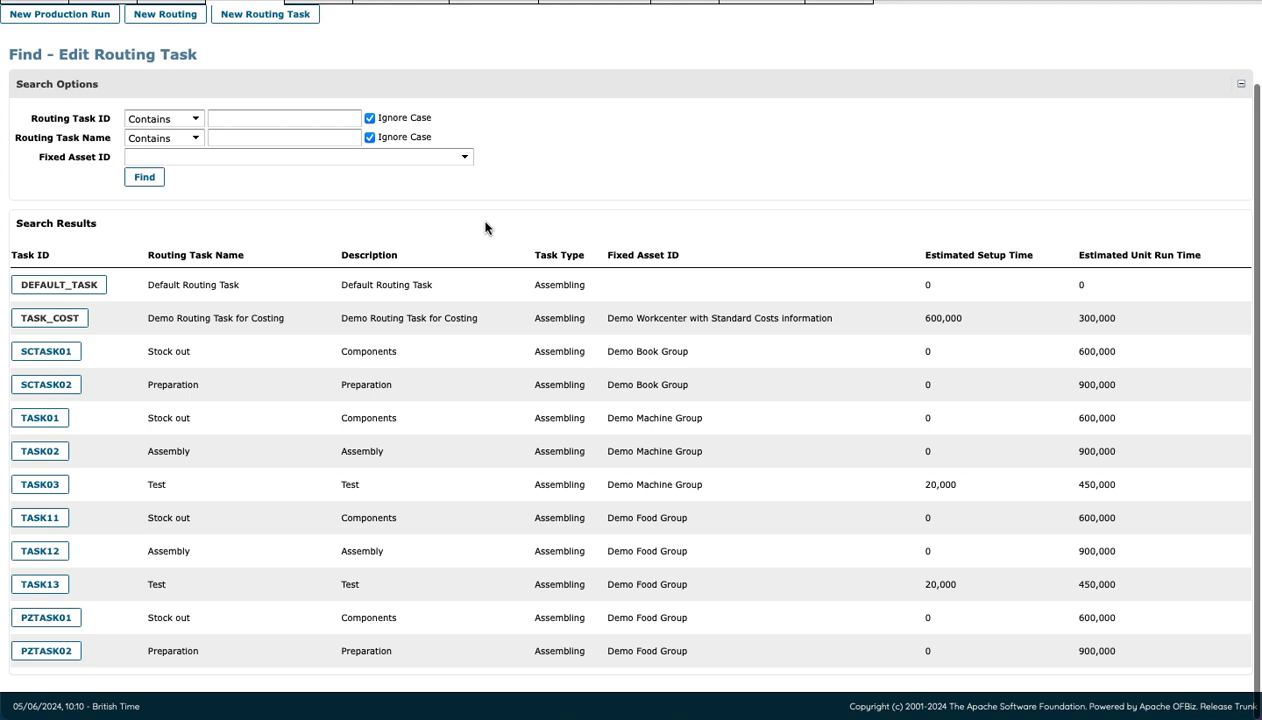
{"action": "scroll", "coordinate": [485, 228], "scroll_direction": "up", "scroll_amount": 1}
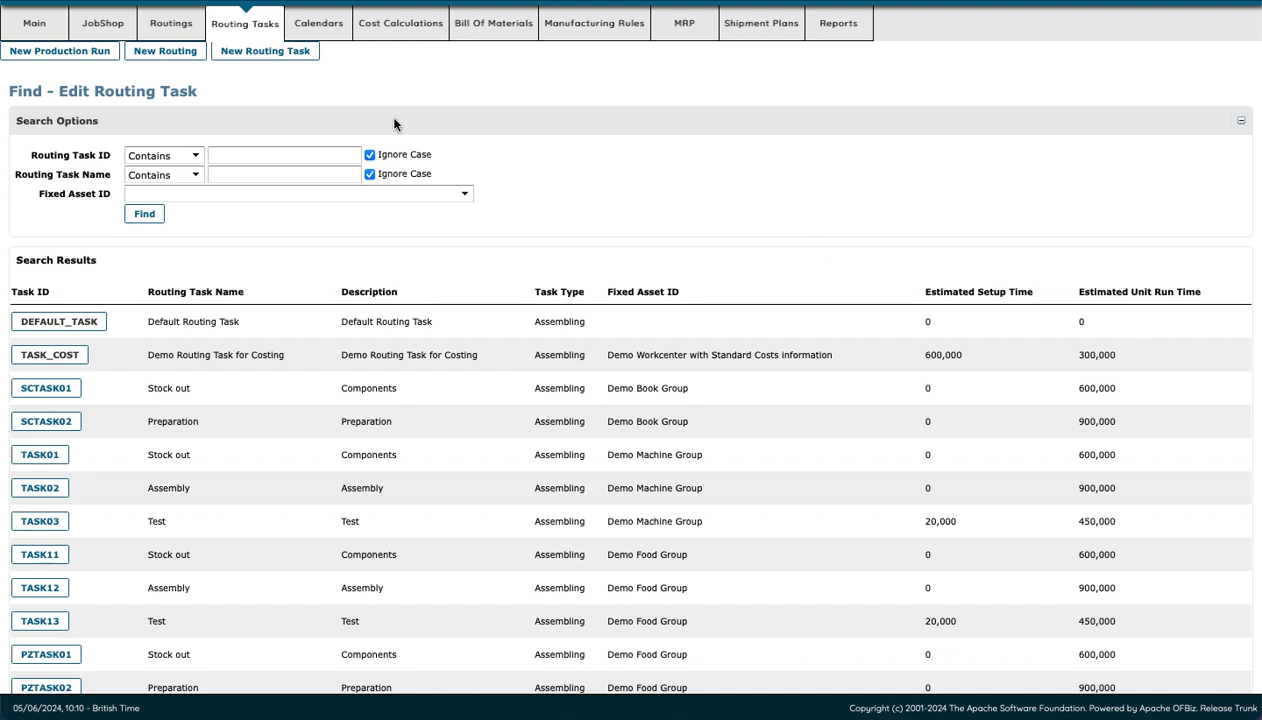
- Review a new routing task's Task Type, Fixed Asset and Estimate Calc Method options, then list the calendars
{"action": "left_click", "coordinate": [263, 56]}
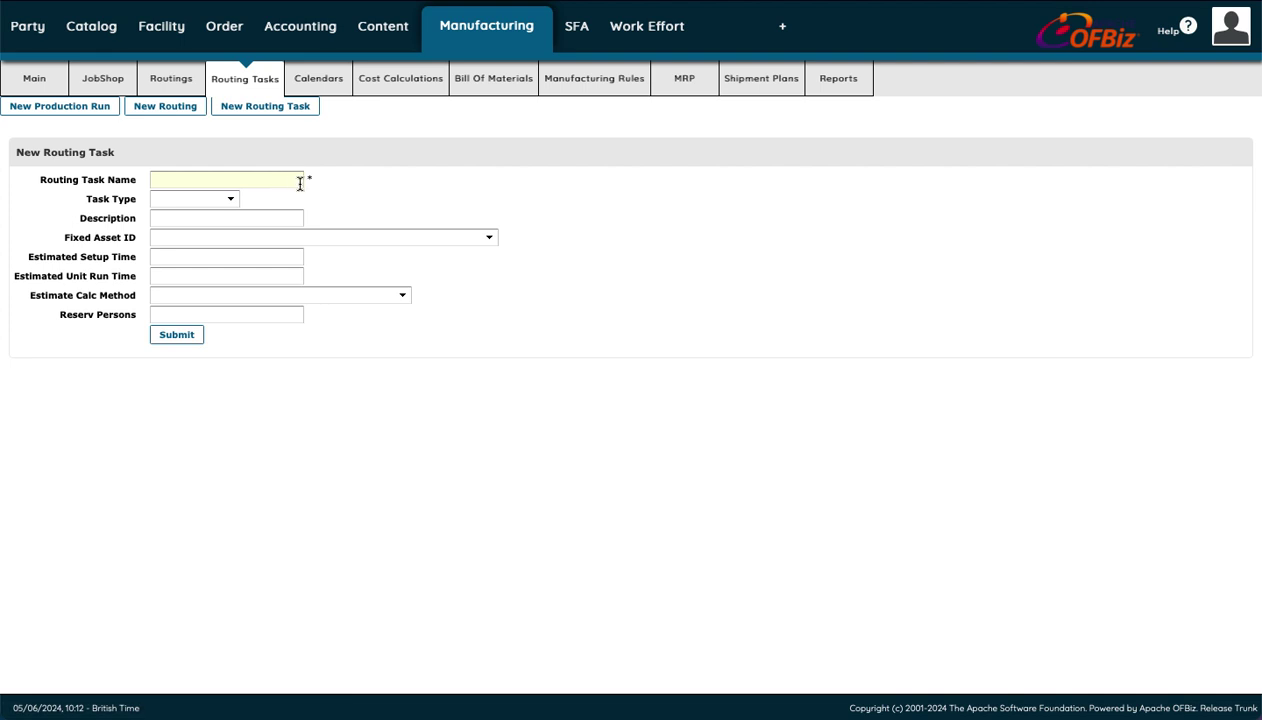
{"action": "left_click", "coordinate": [219, 200]}
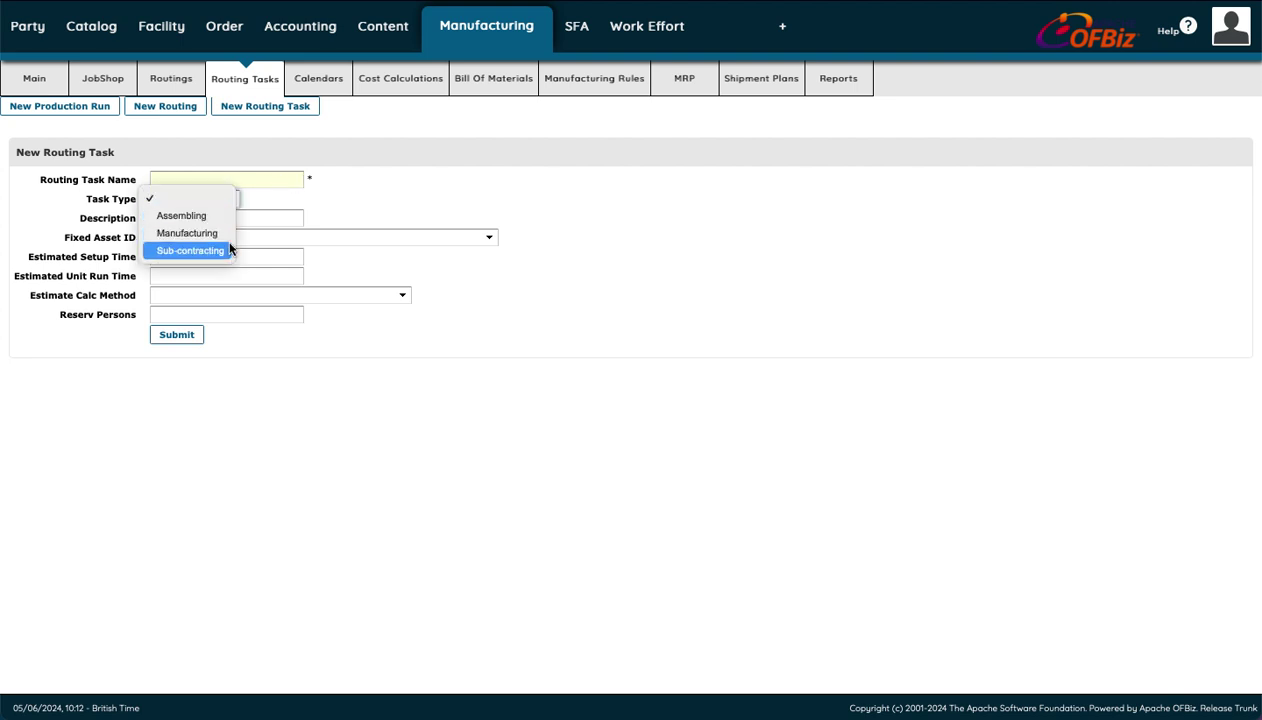
{"action": "left_click", "coordinate": [316, 216]}
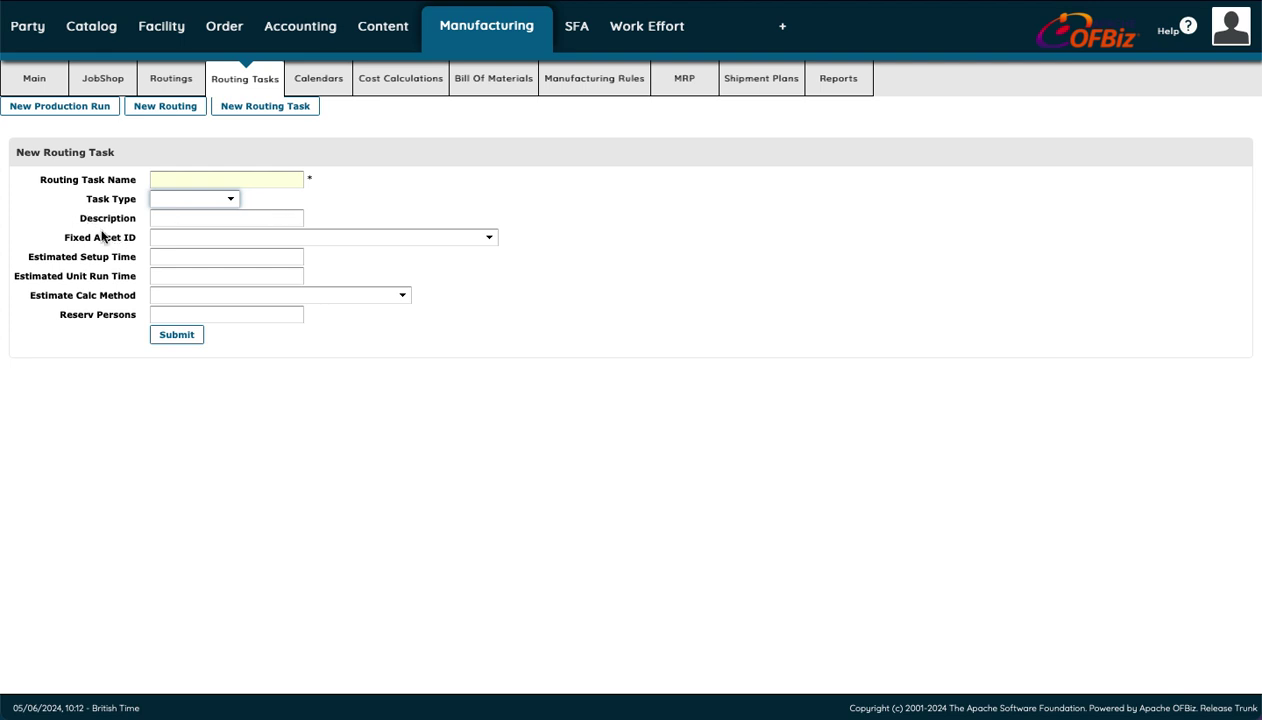
{"action": "left_click", "coordinate": [197, 243]}
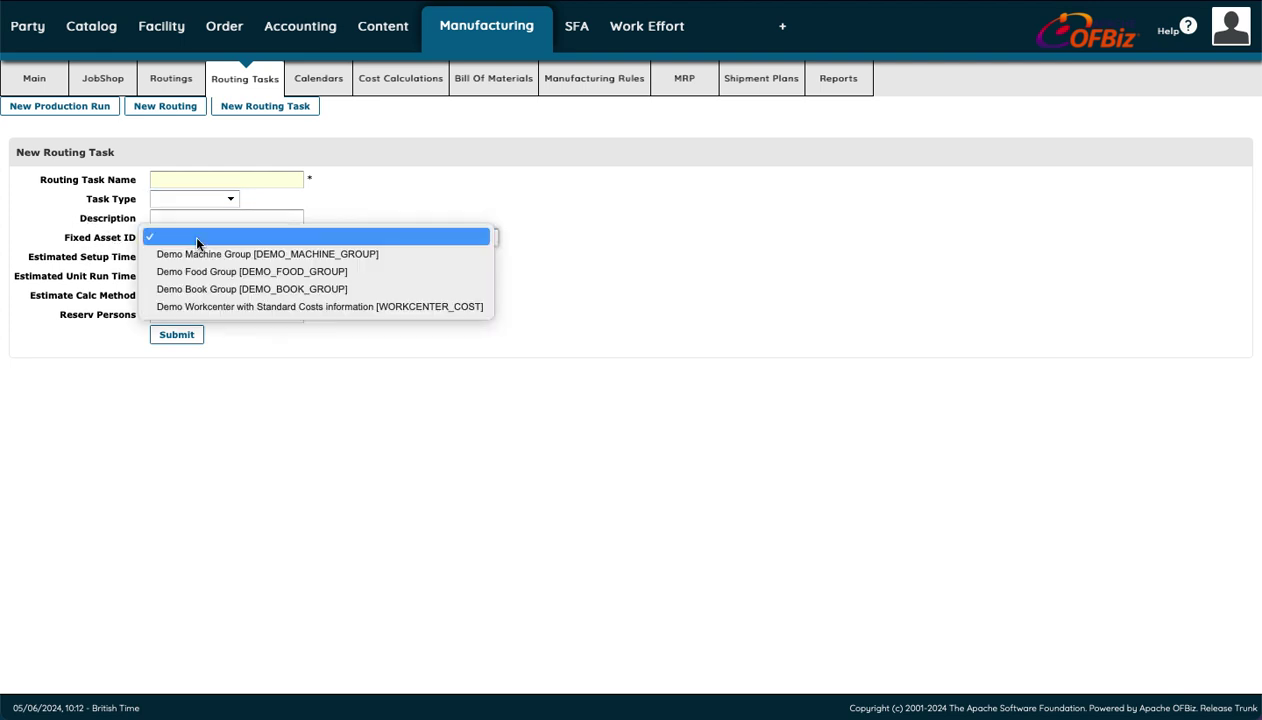
{"action": "left_click", "coordinate": [103, 254]}
{"action": "left_click", "coordinate": [181, 300]}
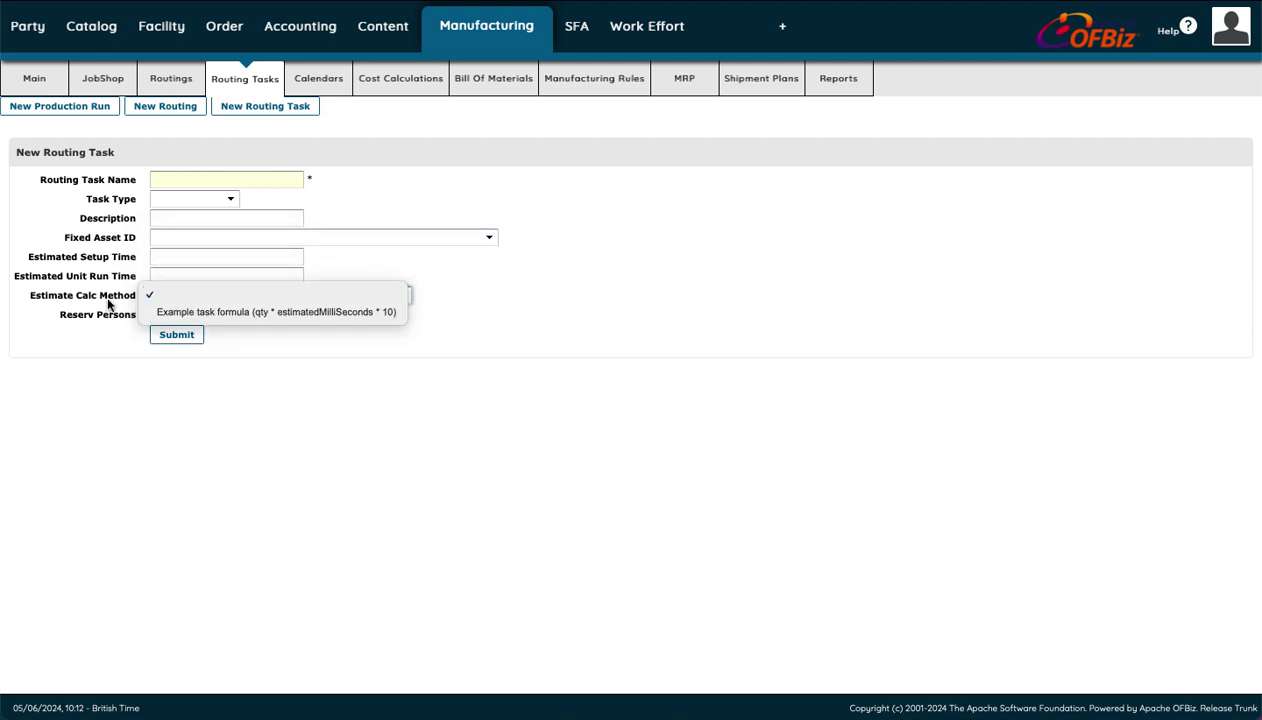
{"action": "left_click", "coordinate": [270, 344]}
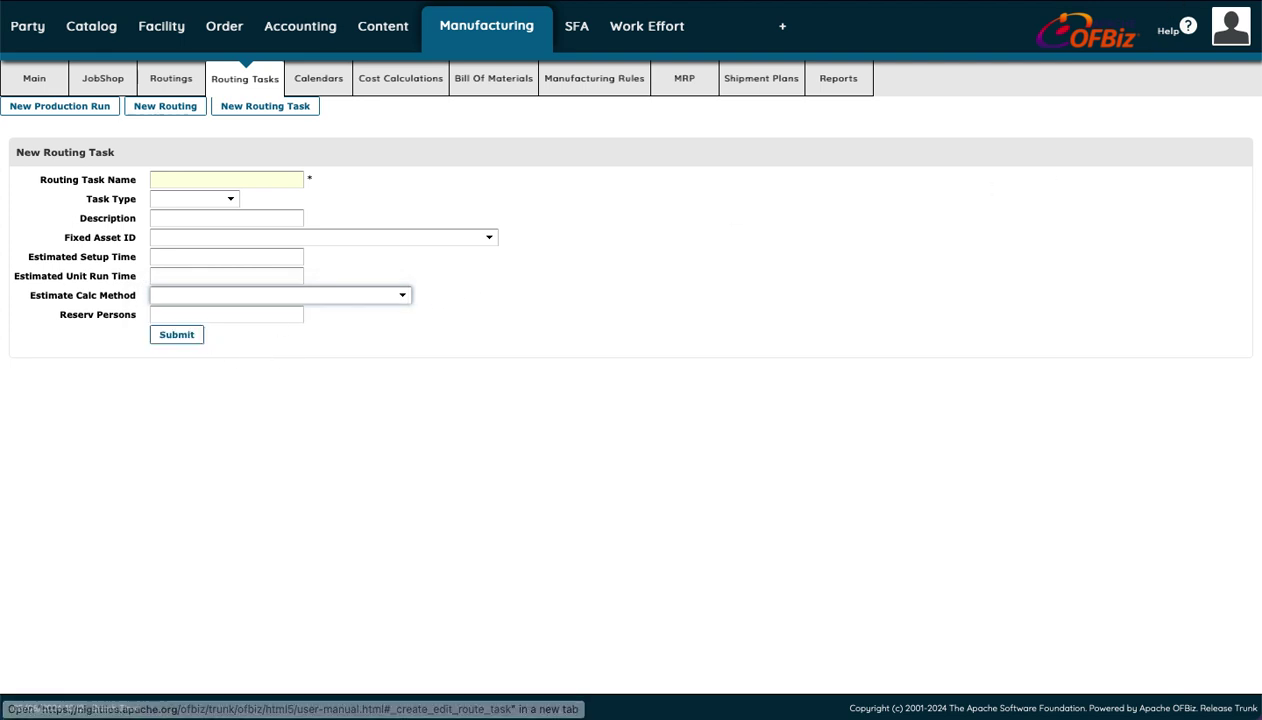
{"action": "left_click", "coordinate": [245, 80]}
{"action": "left_click", "coordinate": [329, 84]}
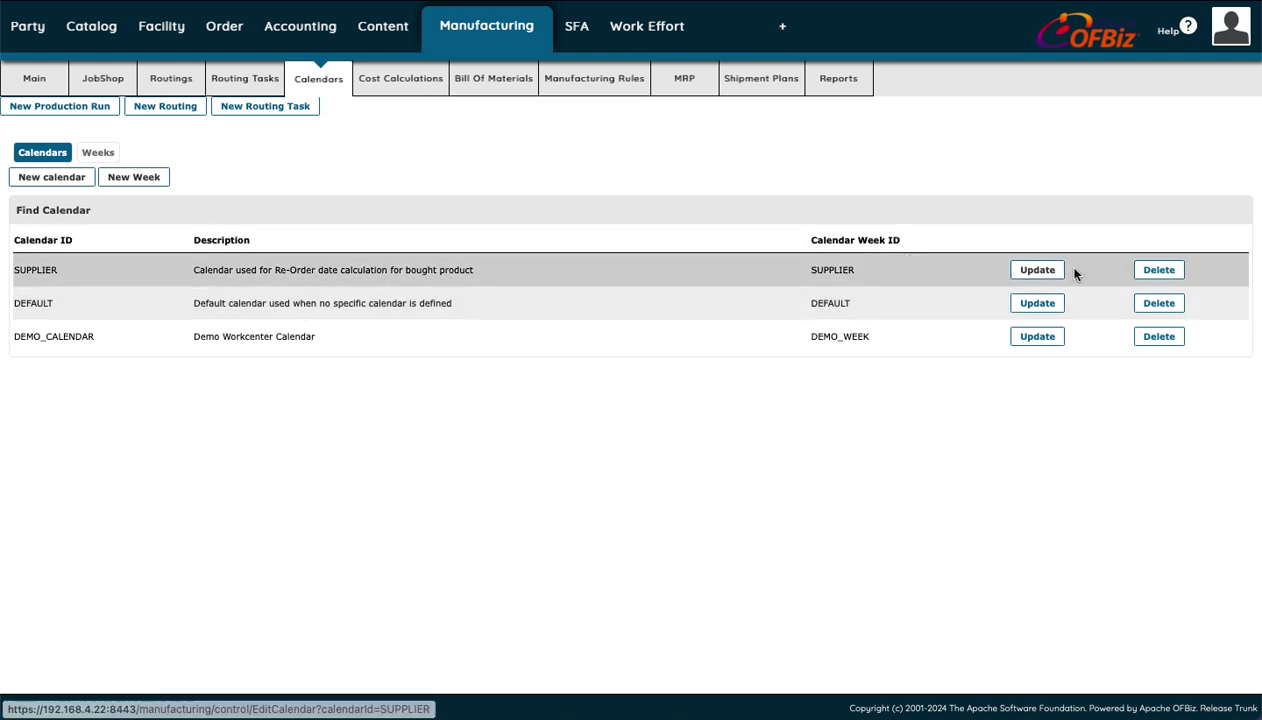
- Open the SUPPLIER calendar for editing and check its Calendar Week options, keeping 8hours/days
{"action": "left_click", "coordinate": [1040, 271]}
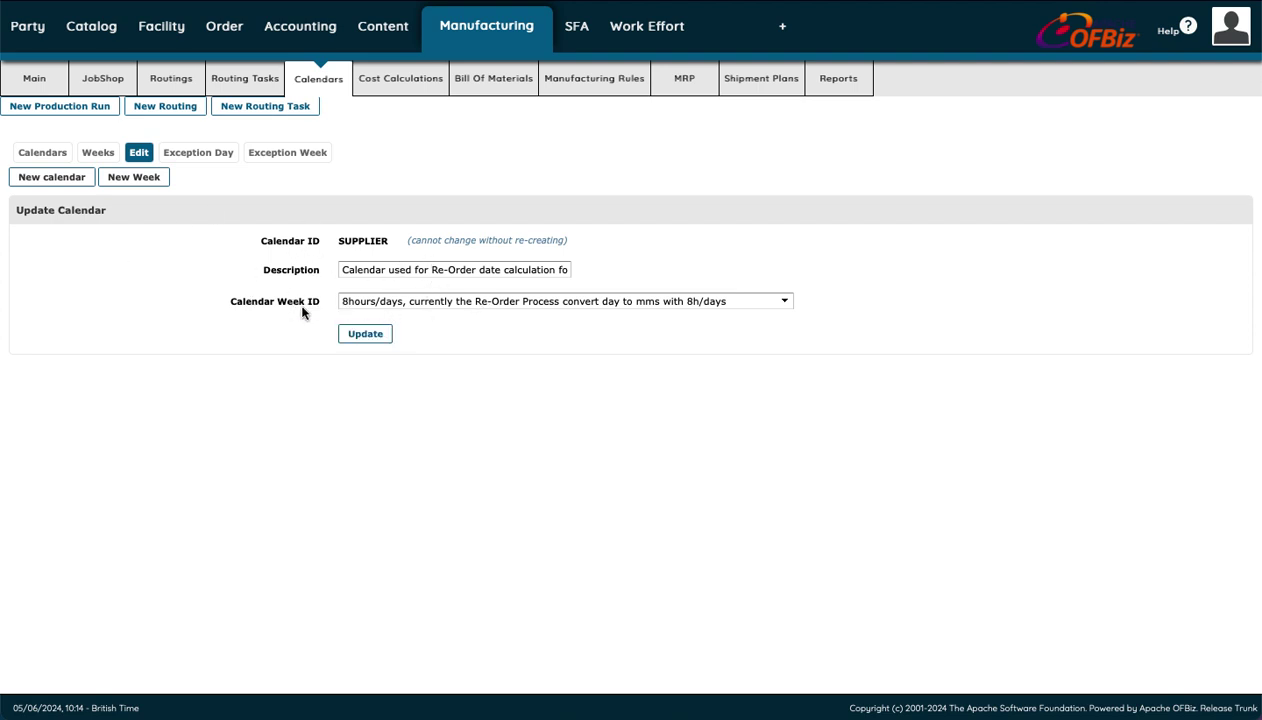
{"action": "left_click", "coordinate": [709, 305]}
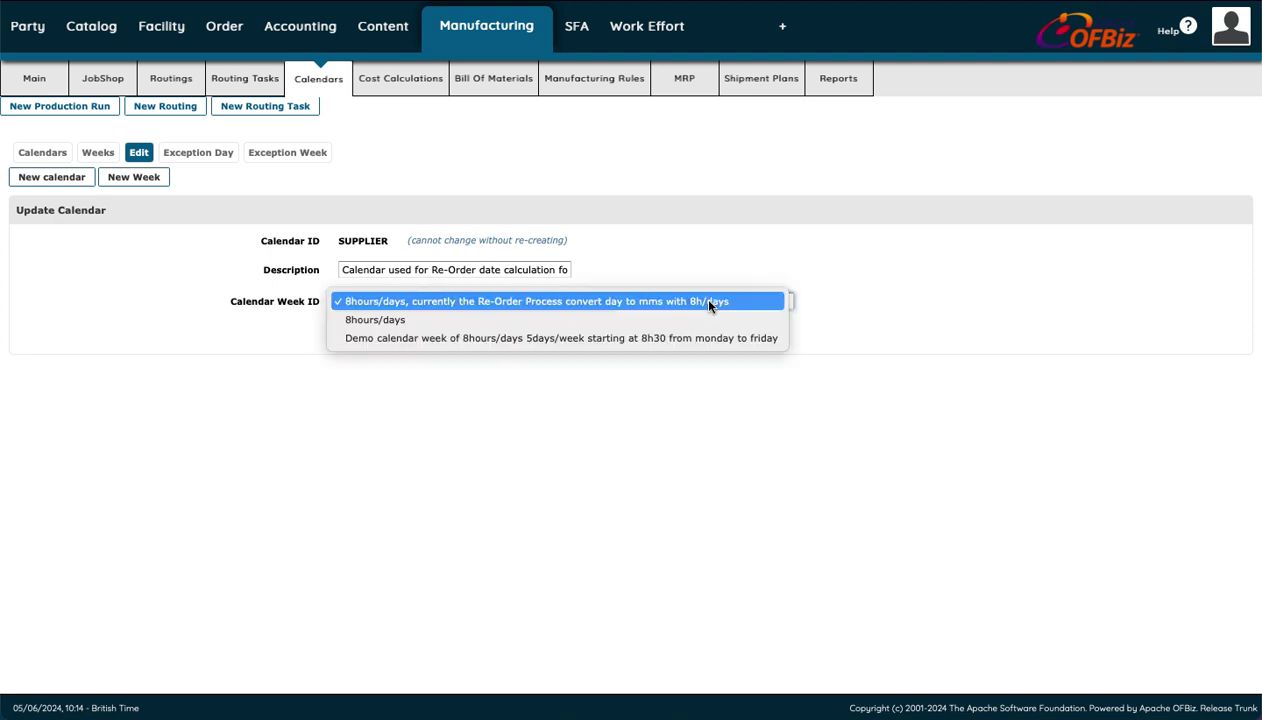
{"action": "left_click", "coordinate": [711, 372]}
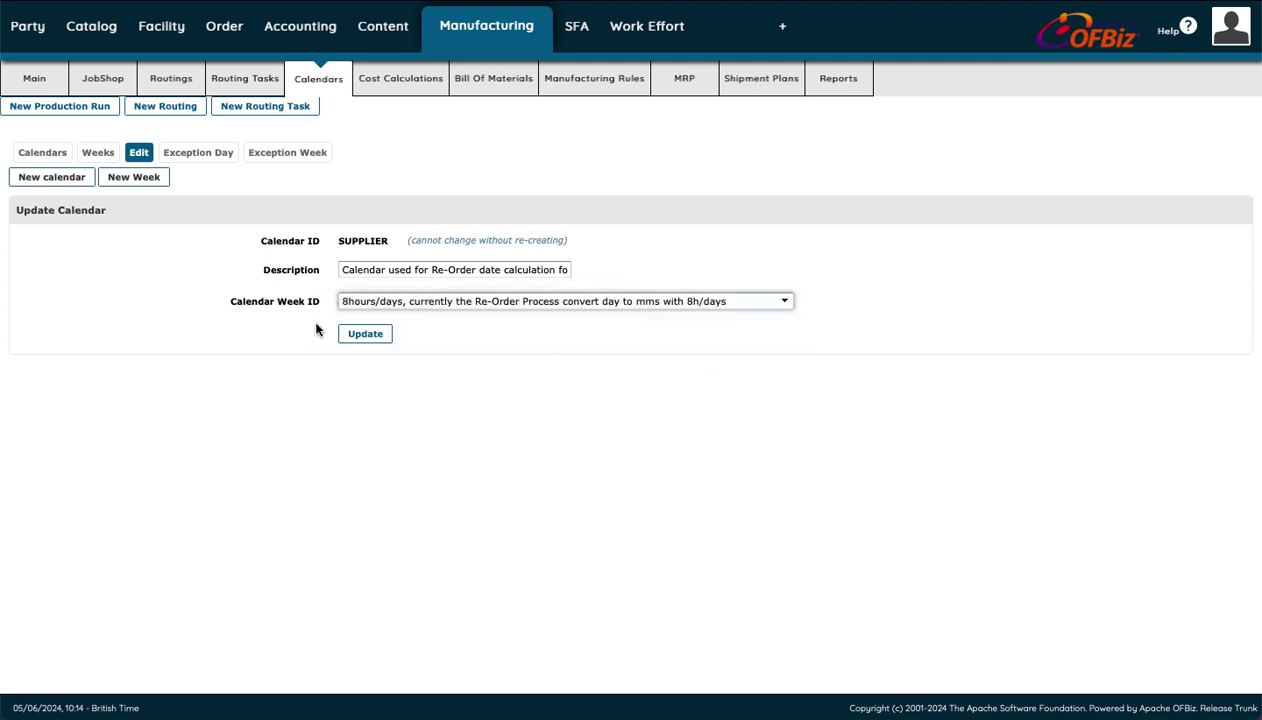
{"action": "left_click", "coordinate": [139, 153]}
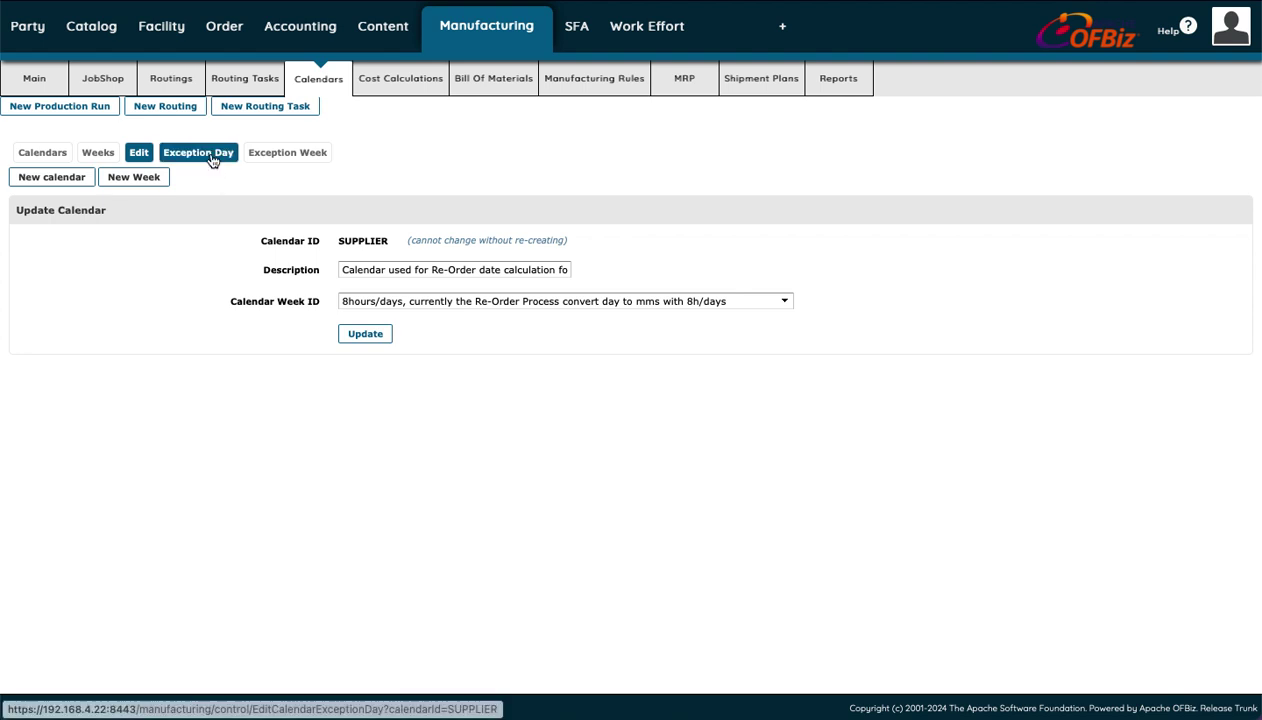
- Review the SUPPLIER calendar's exception weeks, keeping 8hours/days, then its empty exception days
{"action": "left_click", "coordinate": [266, 155]}
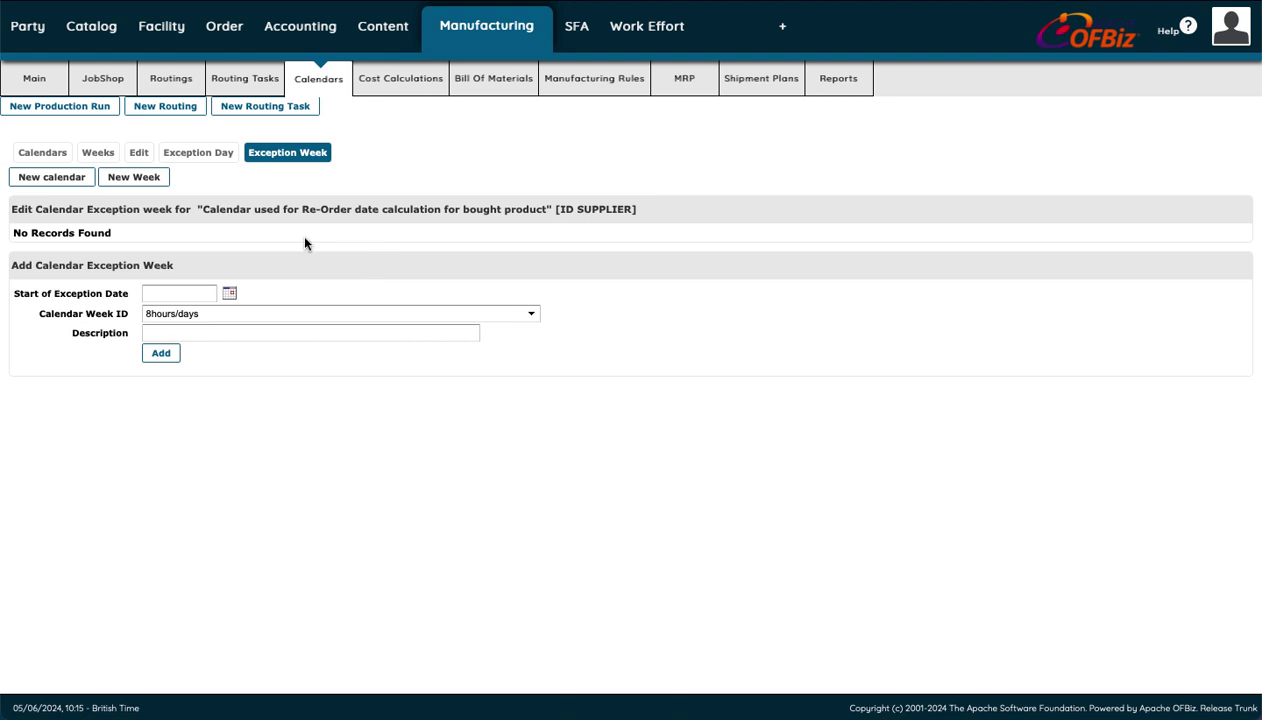
{"action": "left_click", "coordinate": [217, 316]}
{"action": "left_click", "coordinate": [217, 316]}
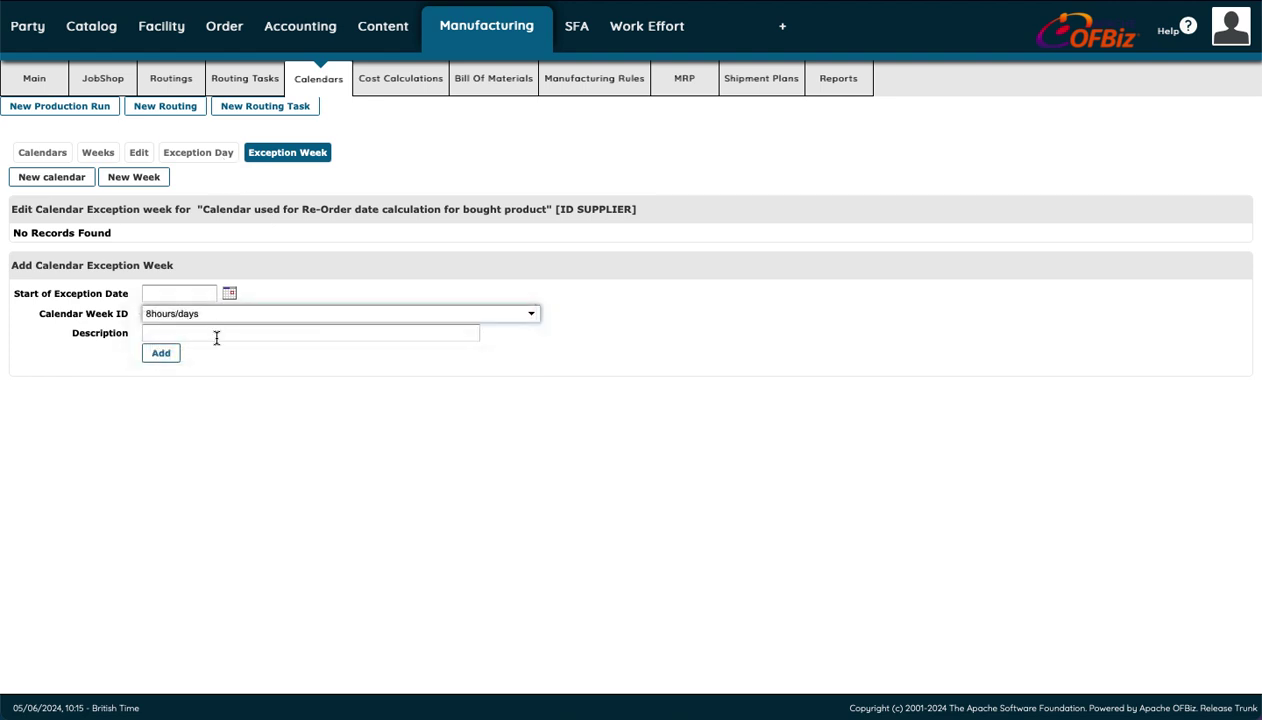
{"action": "left_click", "coordinate": [202, 156]}
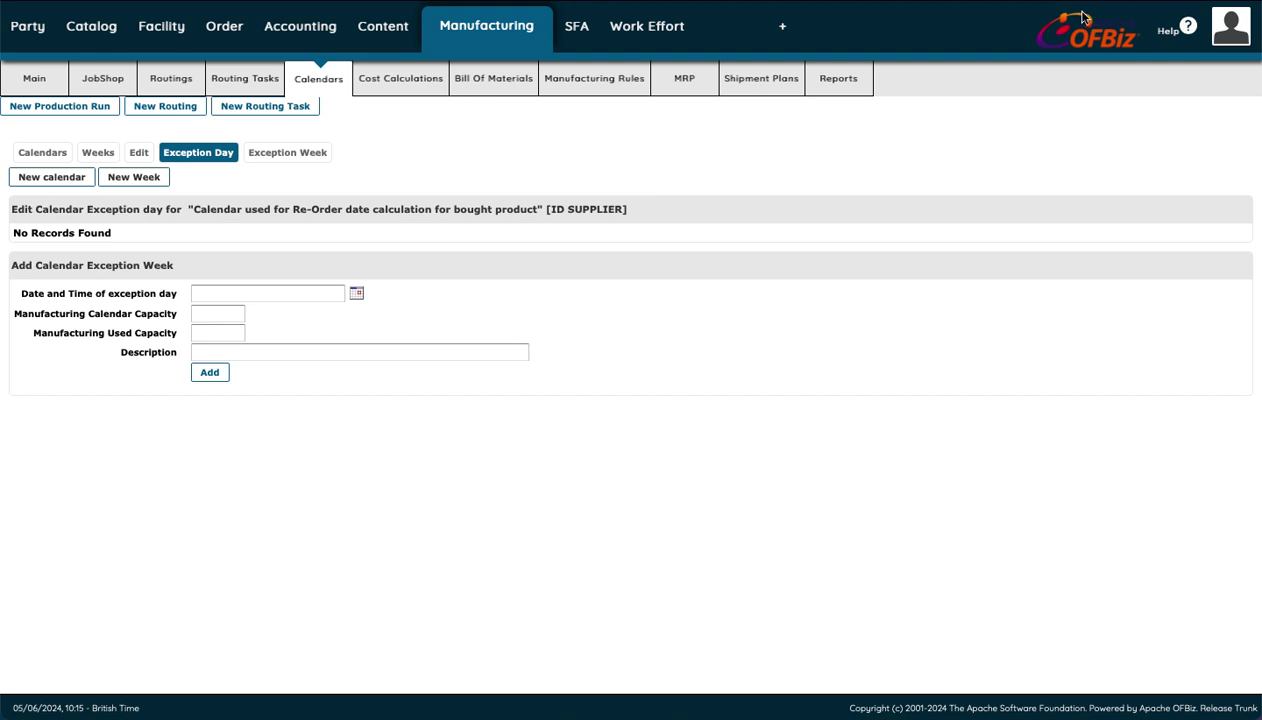
- In Cost Calculations, check Currency (American Dollar) and Cost Custom Method options, then load GEN_COST_CALC
{"action": "left_click", "coordinate": [401, 87]}
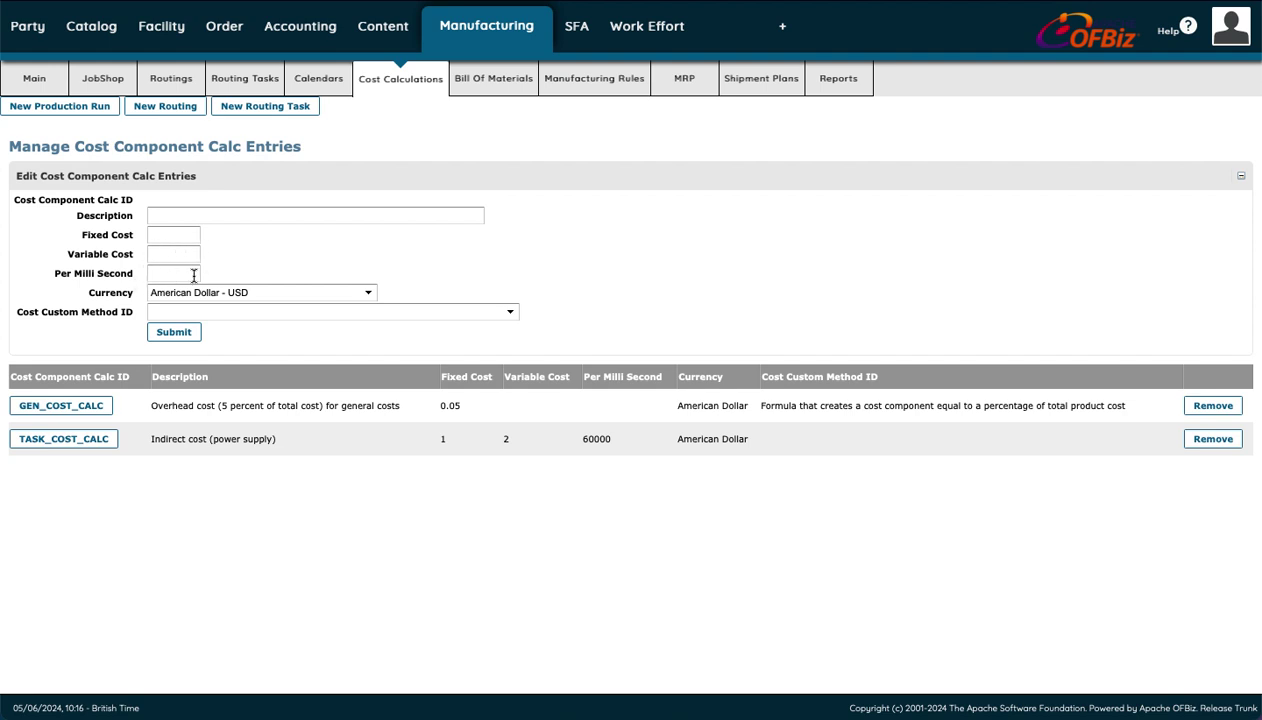
{"action": "left_click", "coordinate": [231, 292]}
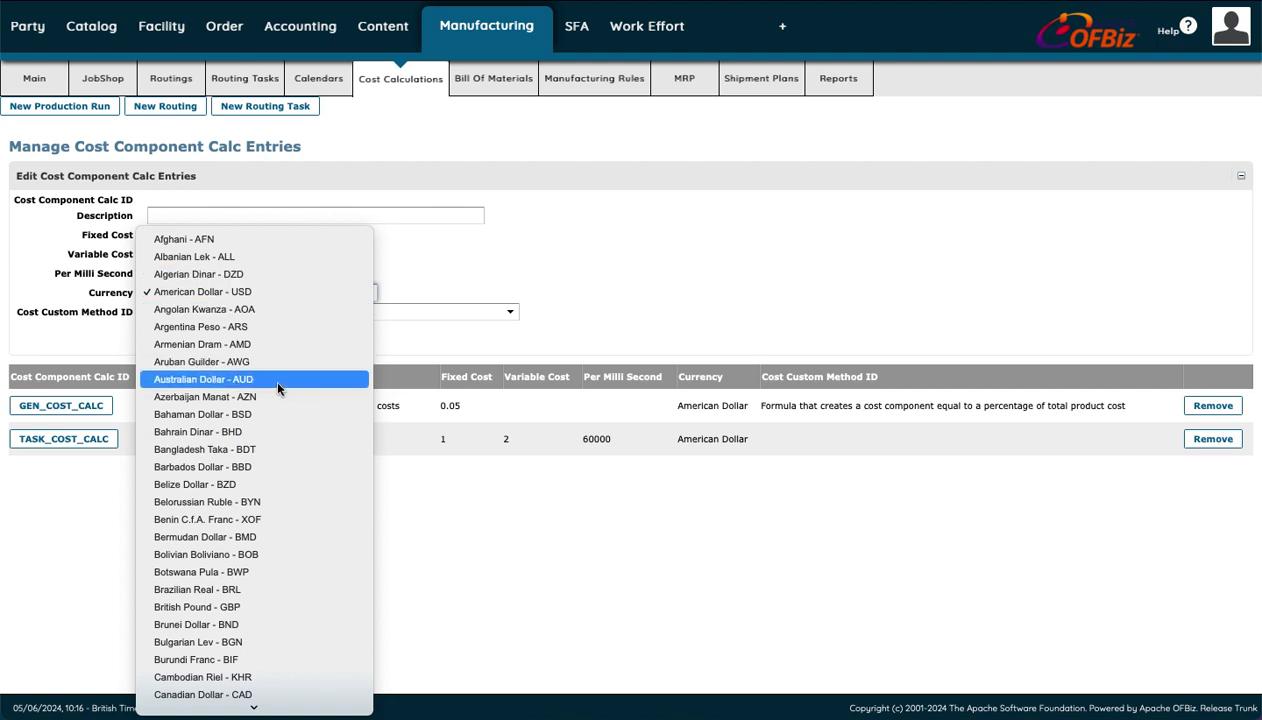
{"action": "left_click", "coordinate": [445, 347]}
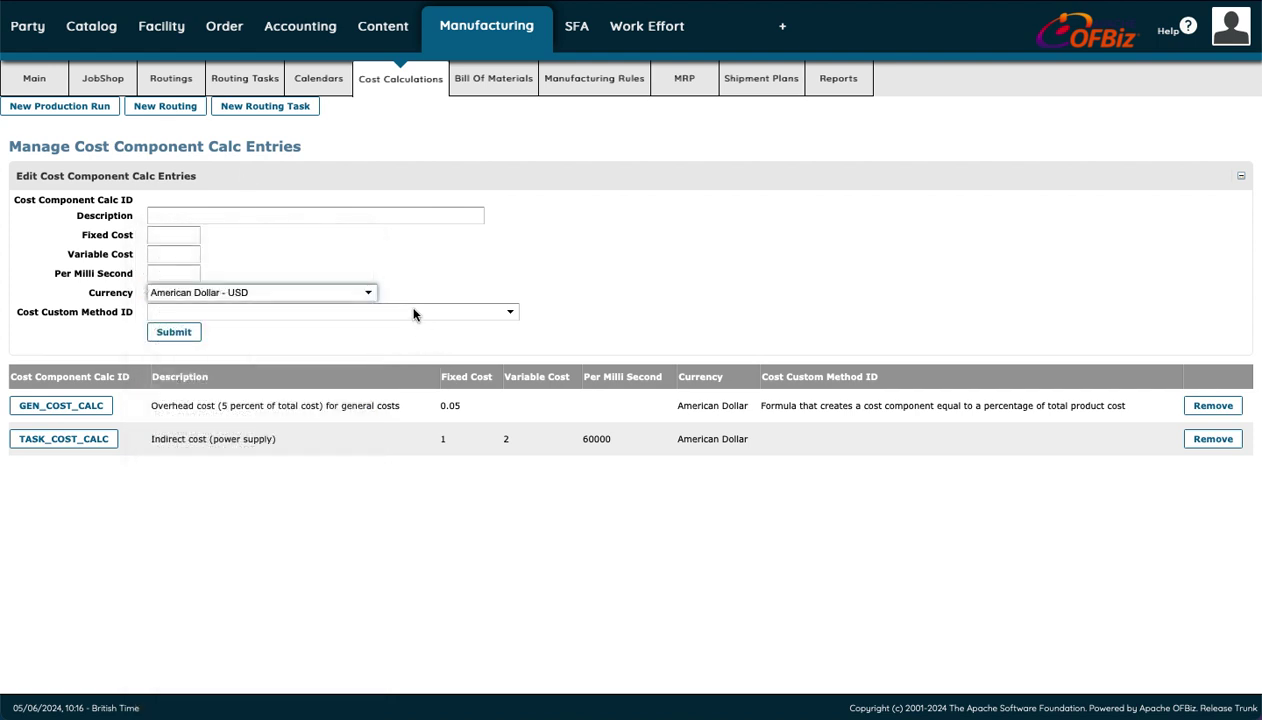
{"action": "left_click", "coordinate": [416, 314]}
{"action": "left_click", "coordinate": [454, 292]}
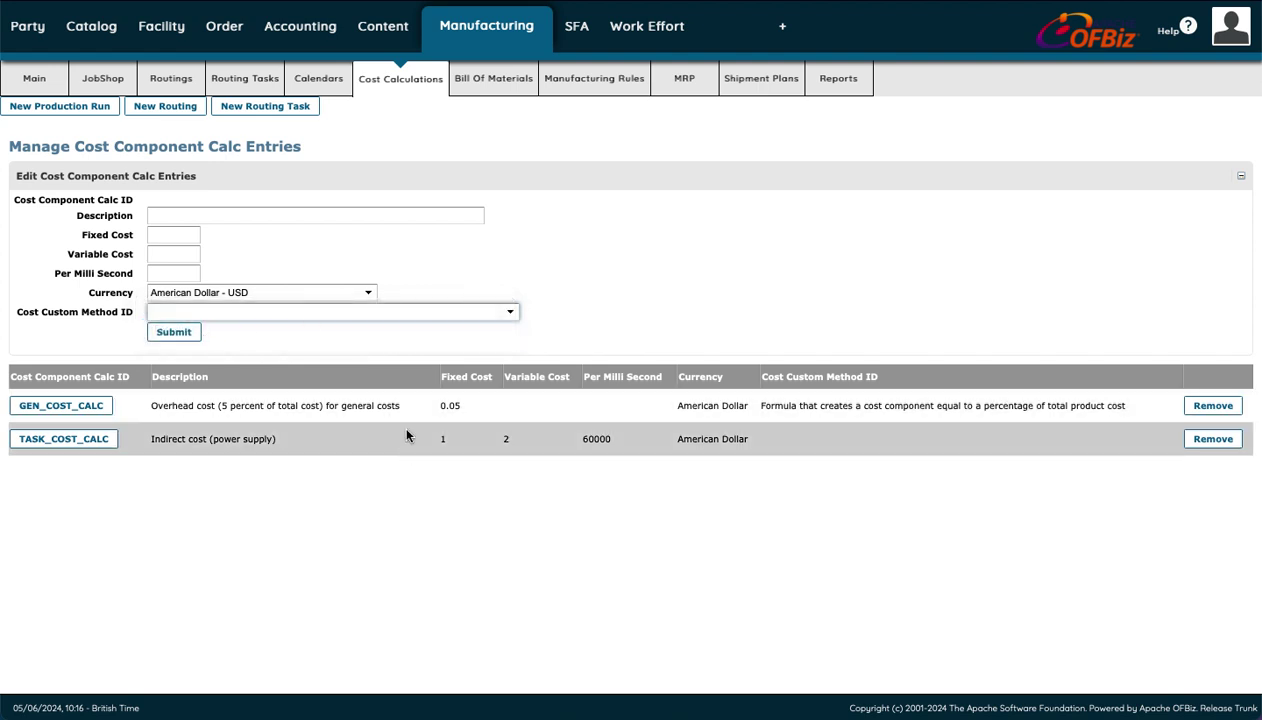
{"action": "left_click", "coordinate": [352, 406]}
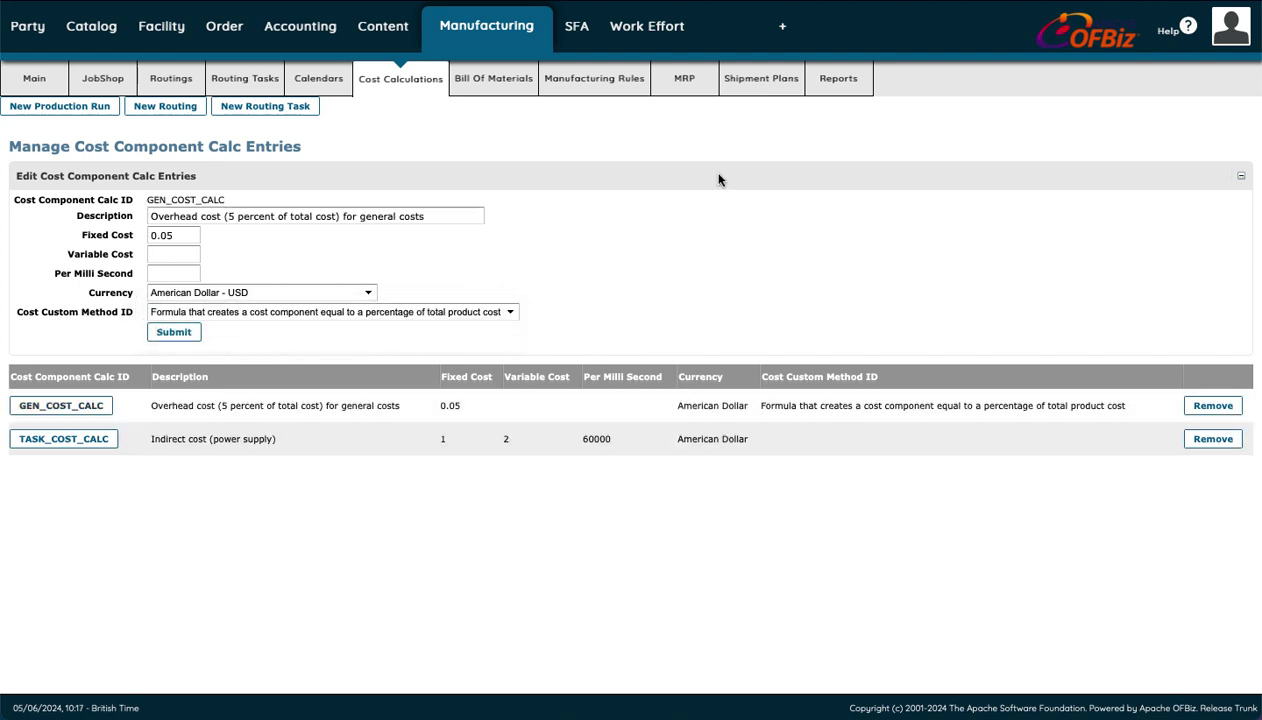
- Search bills of materials, check the Bom Type options, and open GZ-BASKET's BOM
{"action": "left_click", "coordinate": [498, 86]}
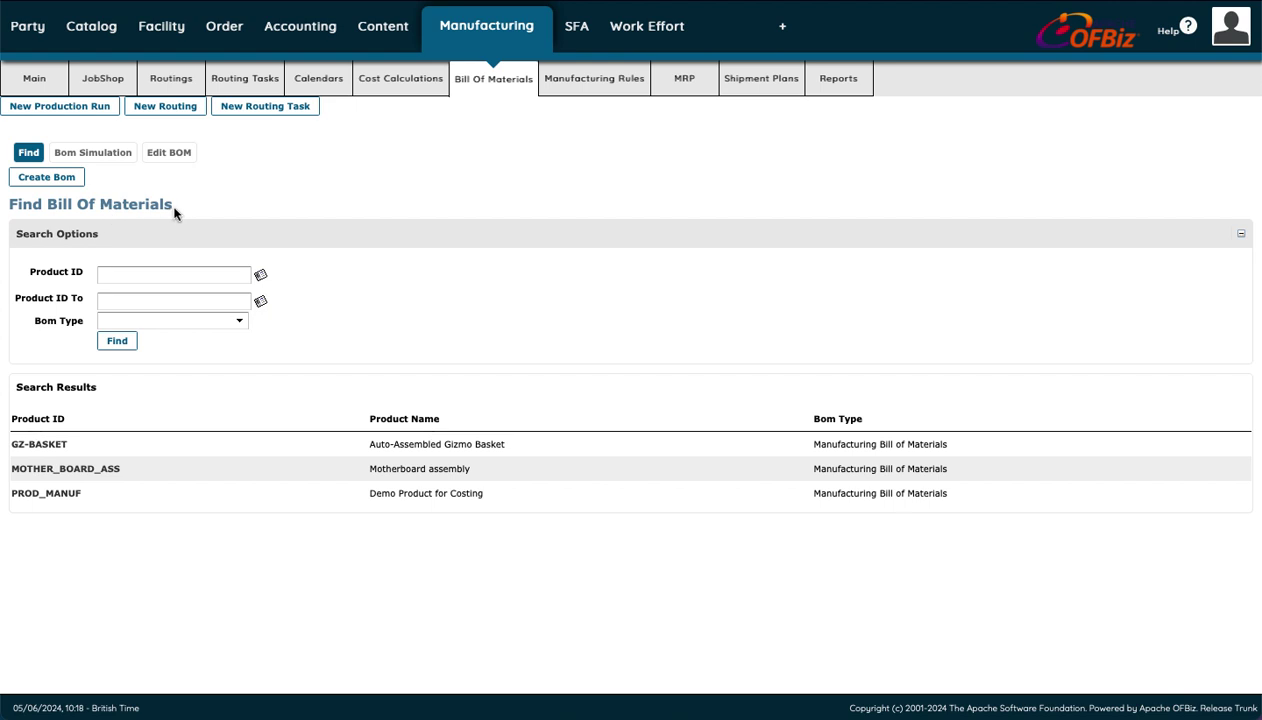
{"action": "left_click", "coordinate": [182, 321]}
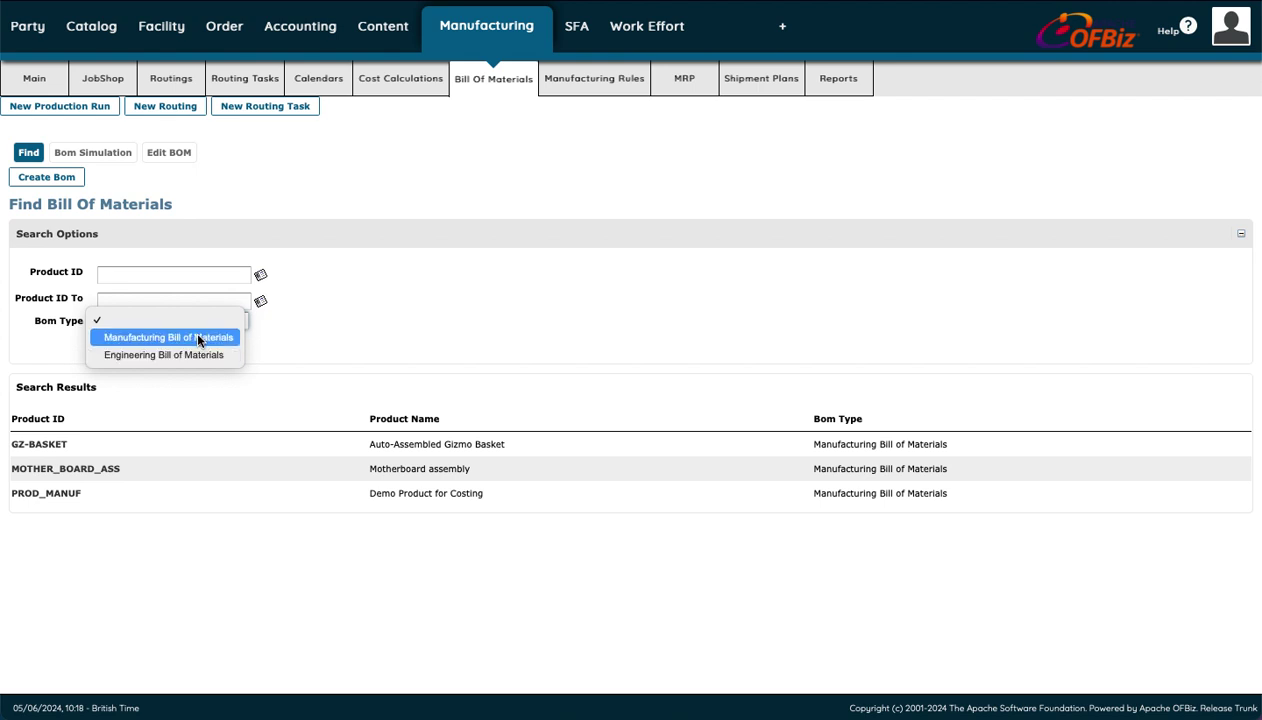
{"action": "left_click", "coordinate": [291, 364]}
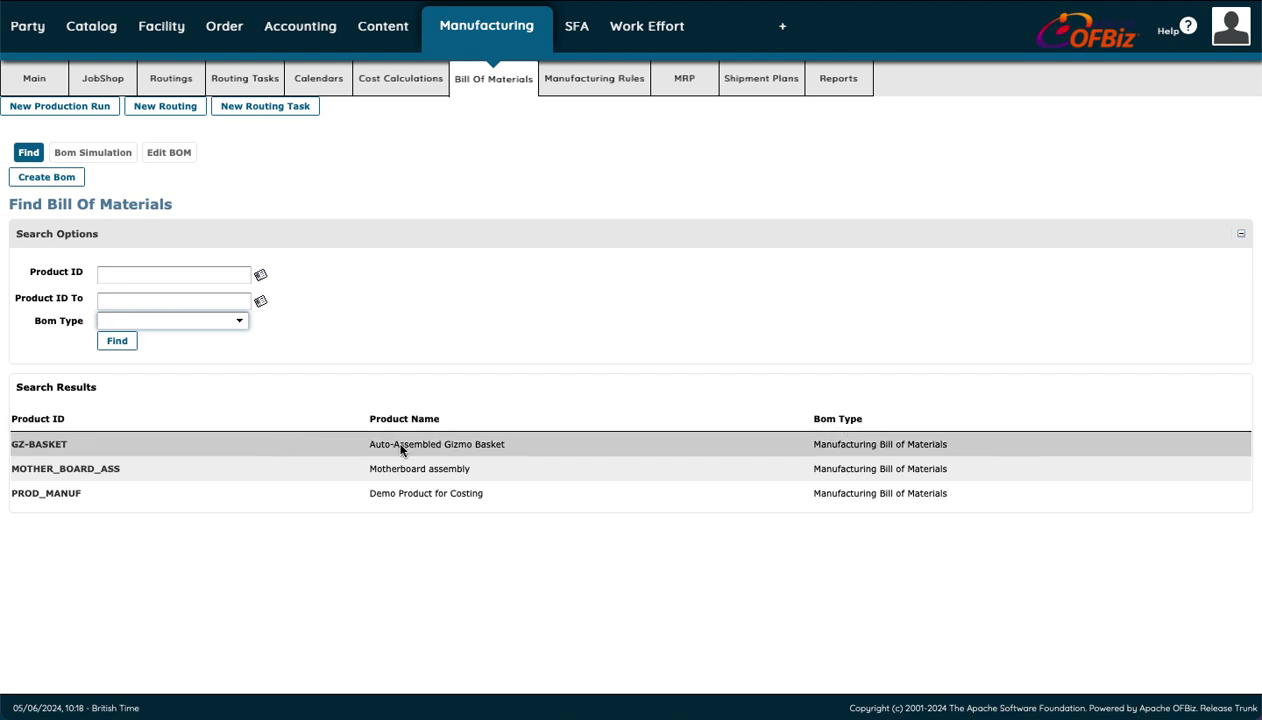
{"action": "left_click", "coordinate": [40, 445]}
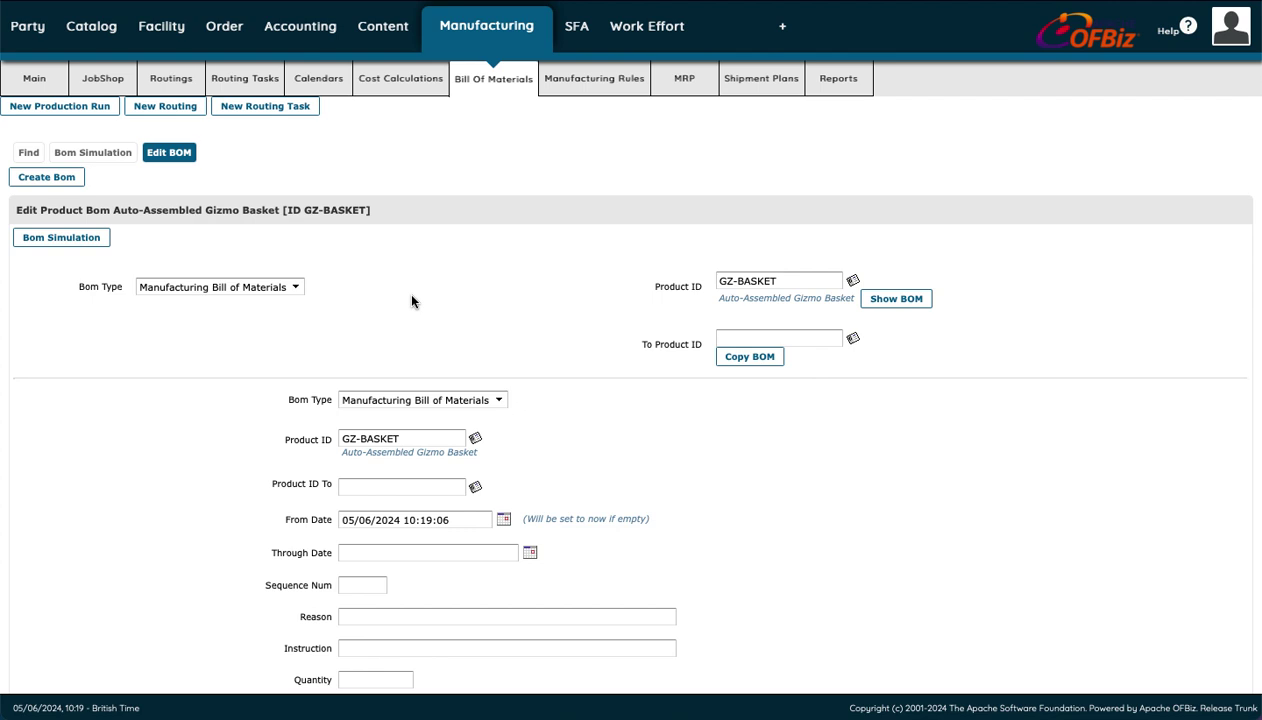
- Confirm GZ-BASKET's BOM type stays Manufacturing Bill of Materials
{"action": "scroll", "coordinate": [450, 360], "scroll_direction": "down", "scroll_amount": 3}
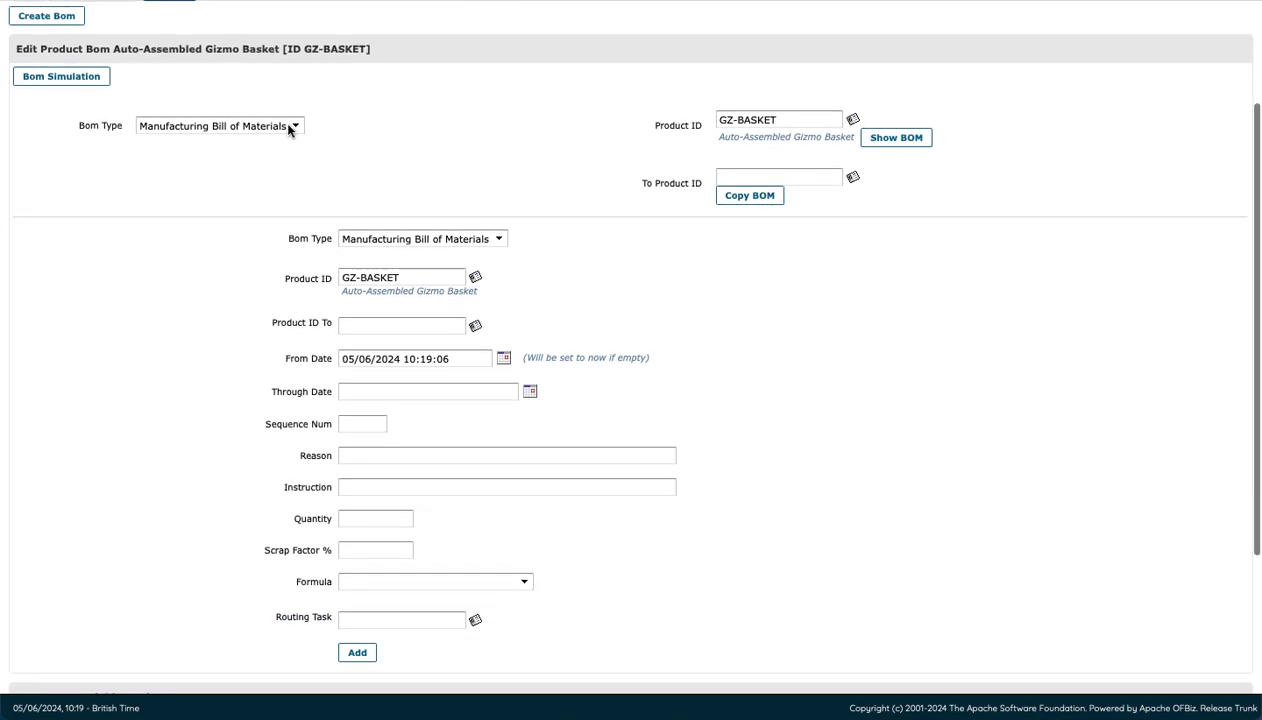
{"action": "left_click", "coordinate": [288, 127]}
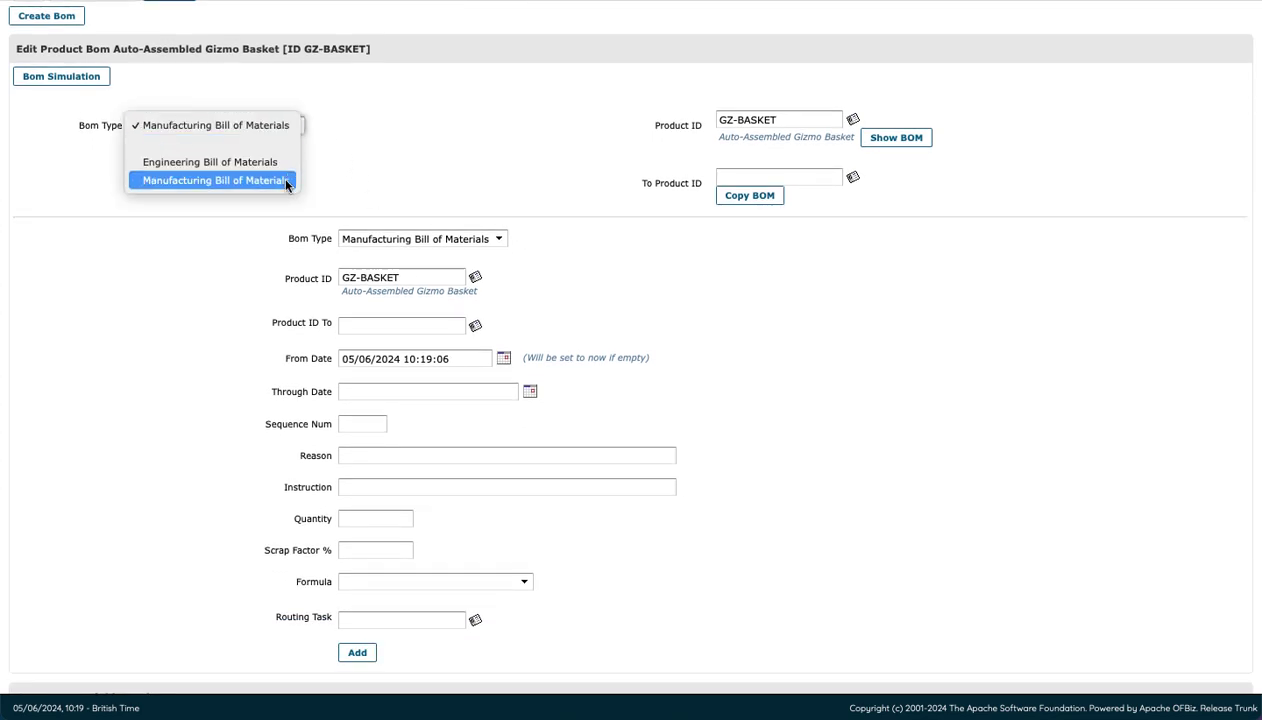
{"action": "left_click", "coordinate": [455, 128]}
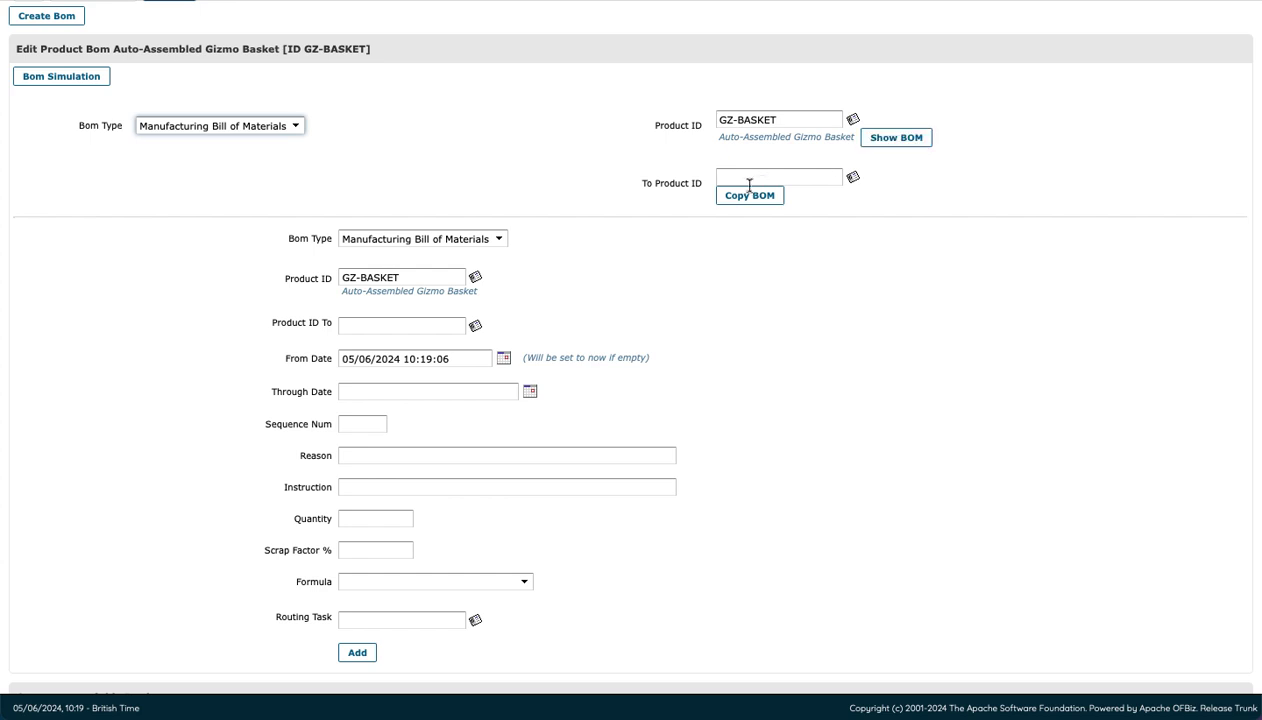
- Review the component form's BOM type and Formula options and the Rainbow, Nan and Tiny Gizmo components
{"action": "scroll", "coordinate": [435, 287], "scroll_direction": "down", "scroll_amount": 2}
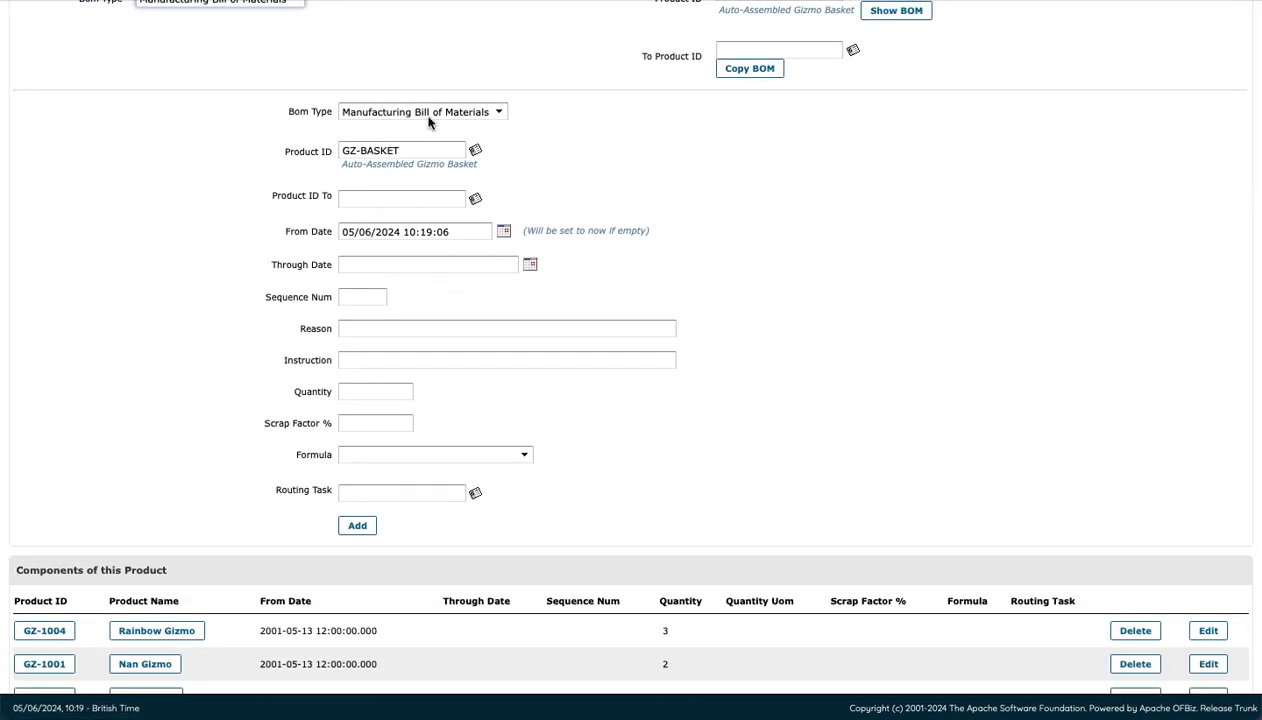
{"action": "left_click", "coordinate": [486, 113]}
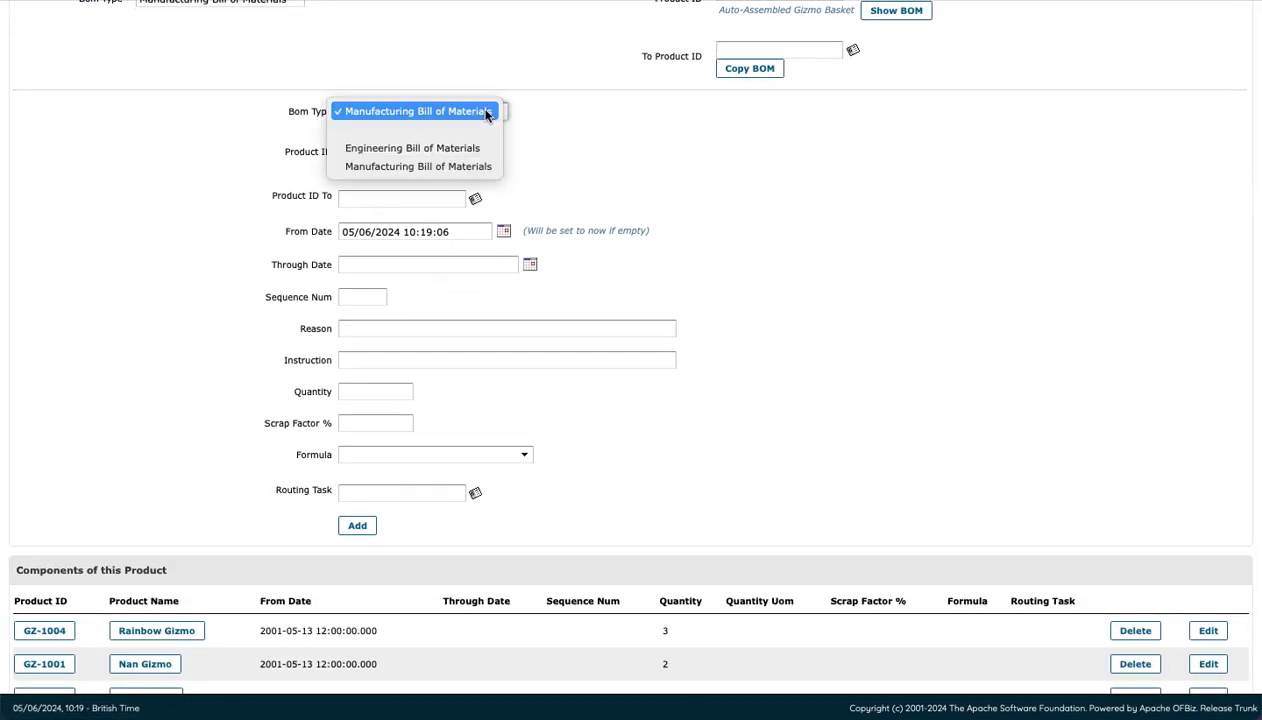
{"action": "left_click", "coordinate": [482, 166]}
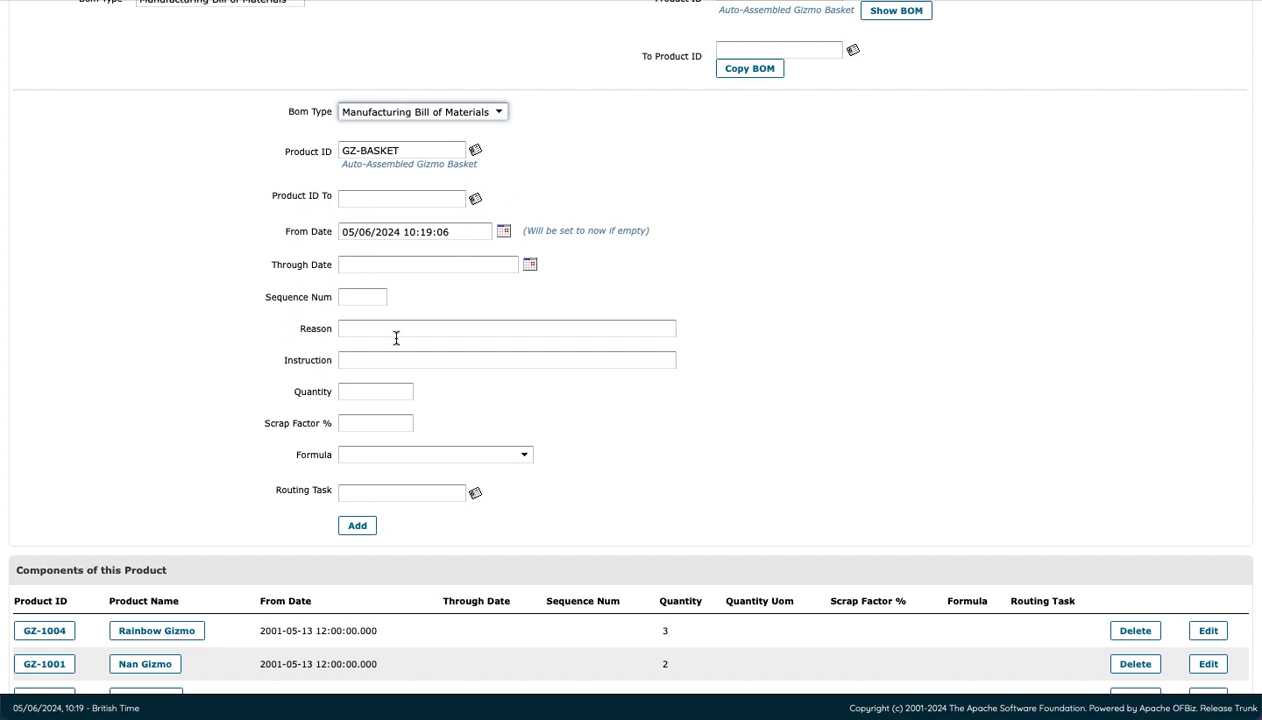
{"action": "scroll", "coordinate": [544, 409], "scroll_direction": "down", "scroll_amount": 1}
{"action": "scroll", "coordinate": [544, 409], "scroll_direction": "down", "scroll_amount": 1}
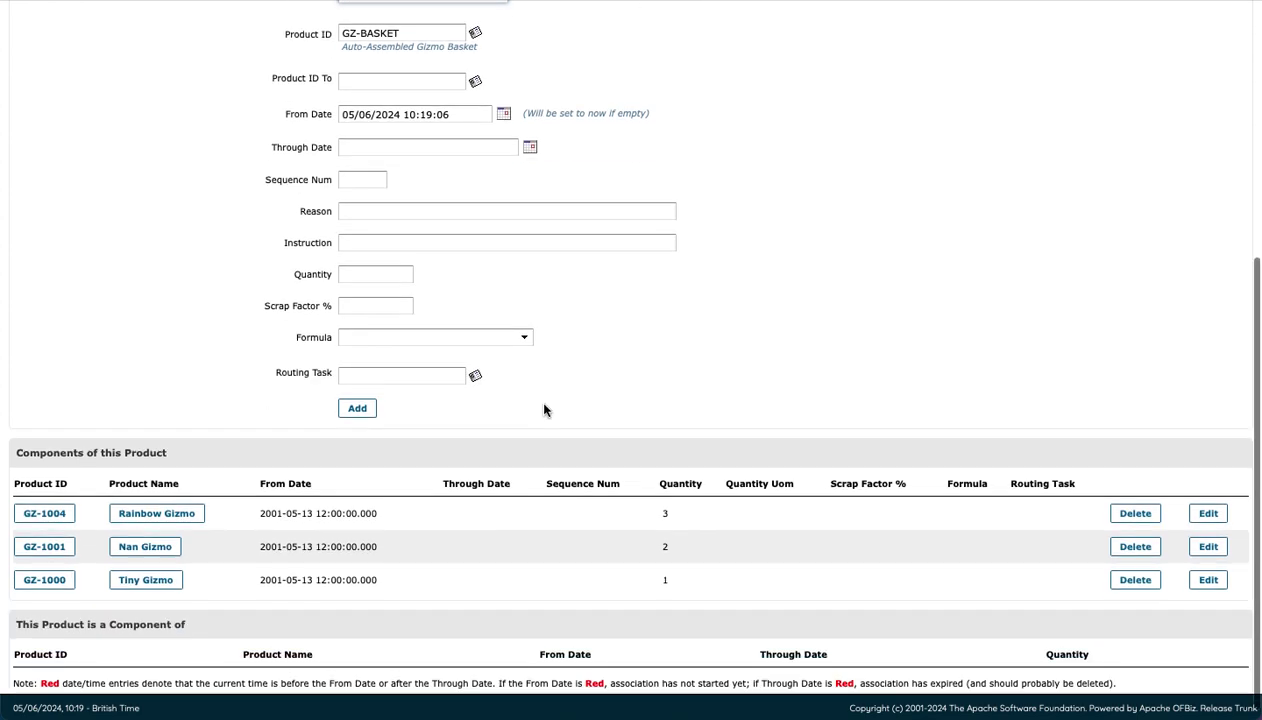
{"action": "left_click", "coordinate": [388, 342]}
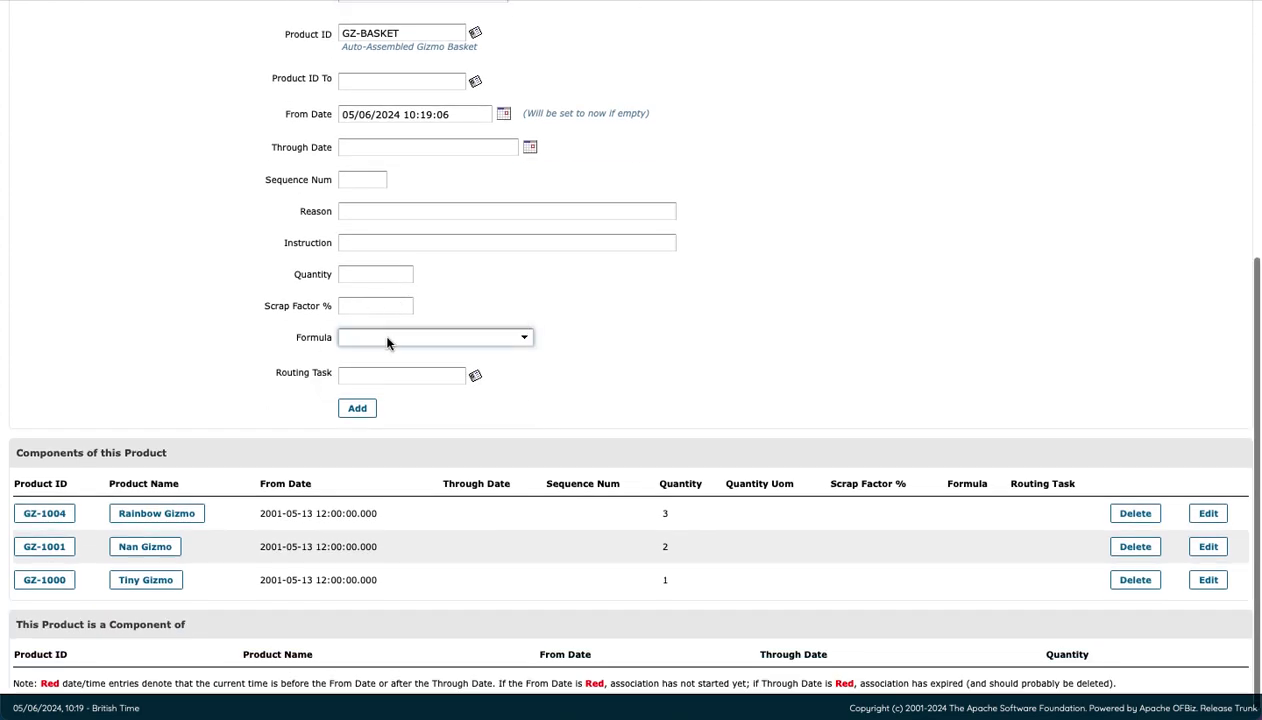
{"action": "left_click", "coordinate": [255, 373]}
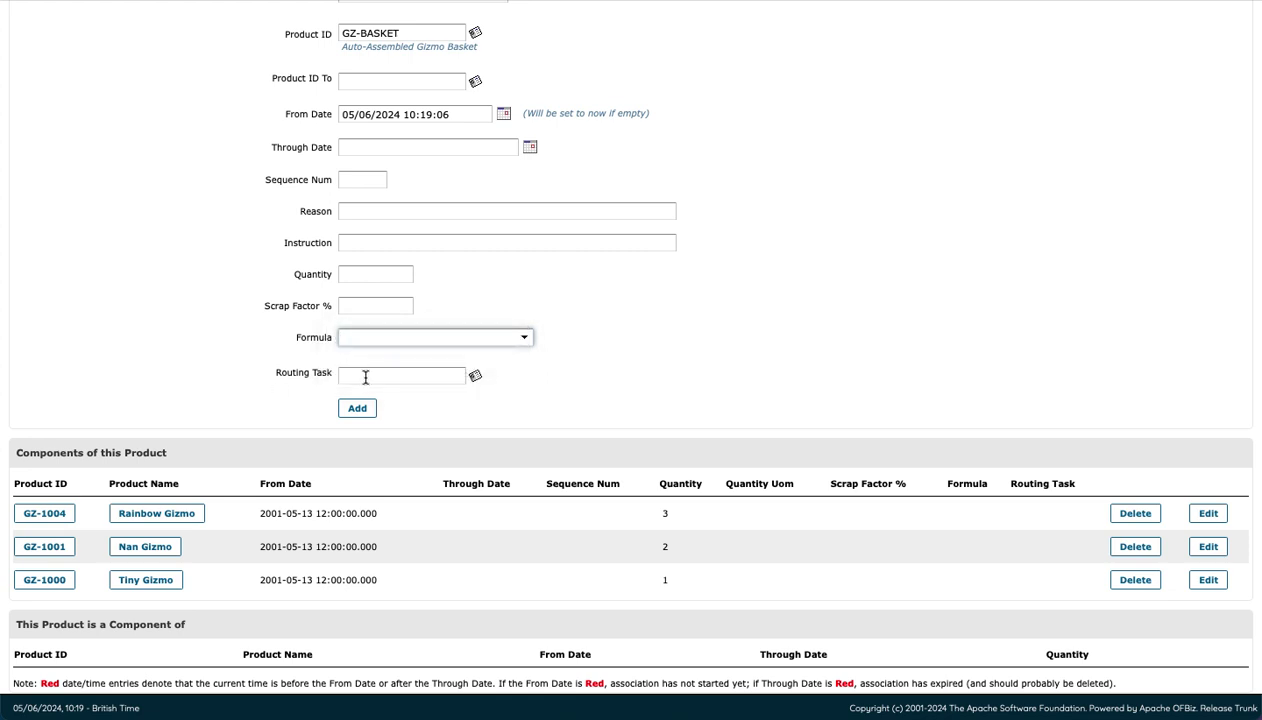
{"action": "scroll", "coordinate": [388, 454], "scroll_direction": "down", "scroll_amount": 1}
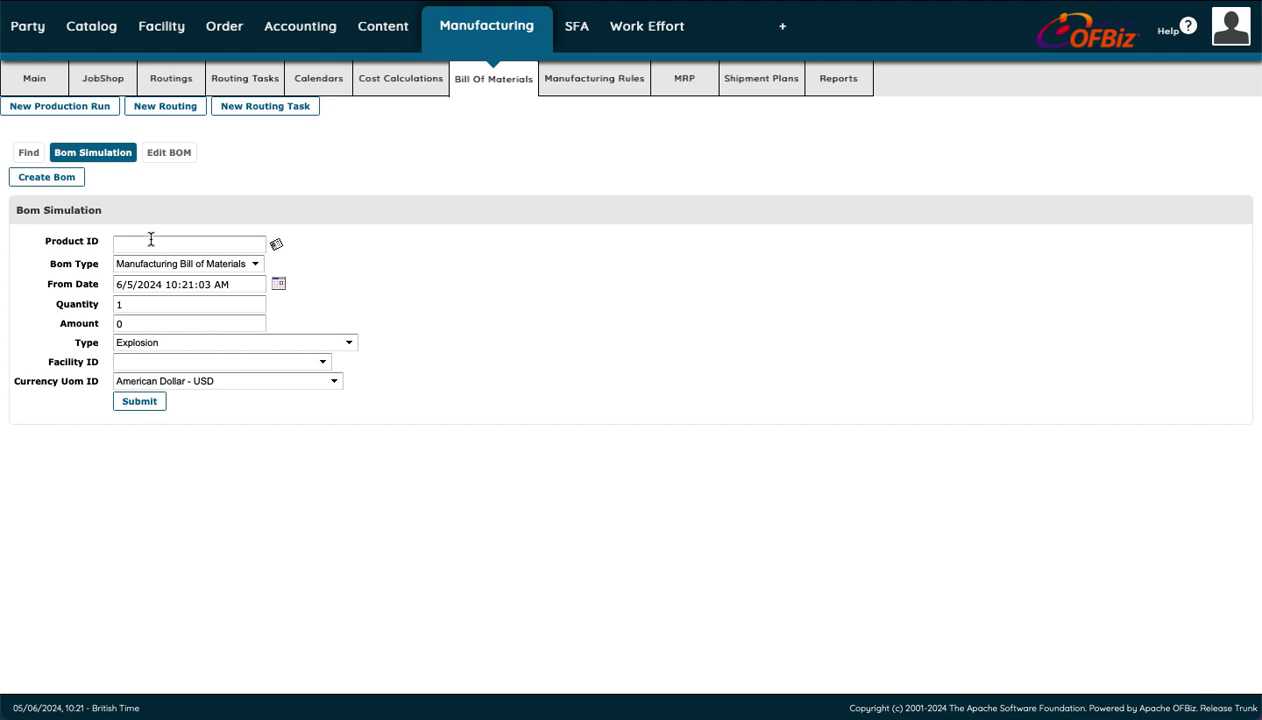
- Reload a fresh BOM simulation form and set its Amount to 0
{"action": "left_click", "coordinate": [126, 156]}
{"action": "left_click", "coordinate": [116, 320]}
{"action": "type", "text": "0"}
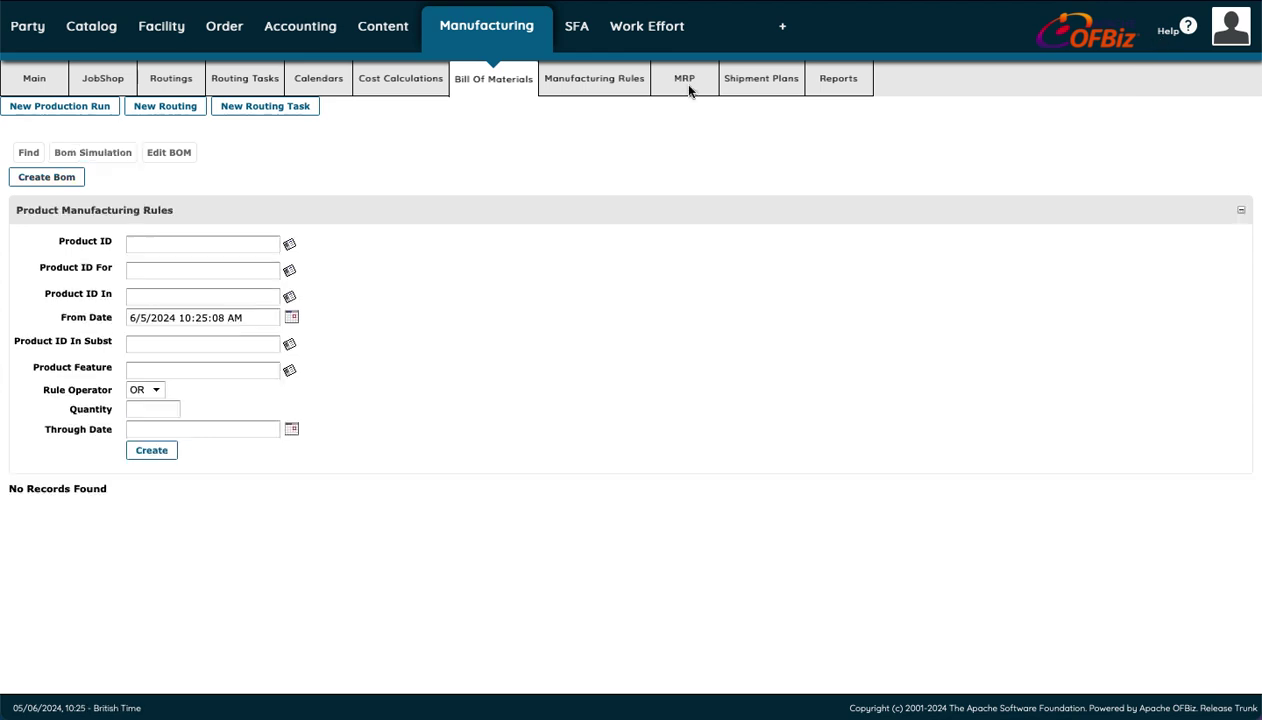
- Open the MRP Log, which lists no last or scheduled jobs
{"action": "left_click", "coordinate": [686, 88]}
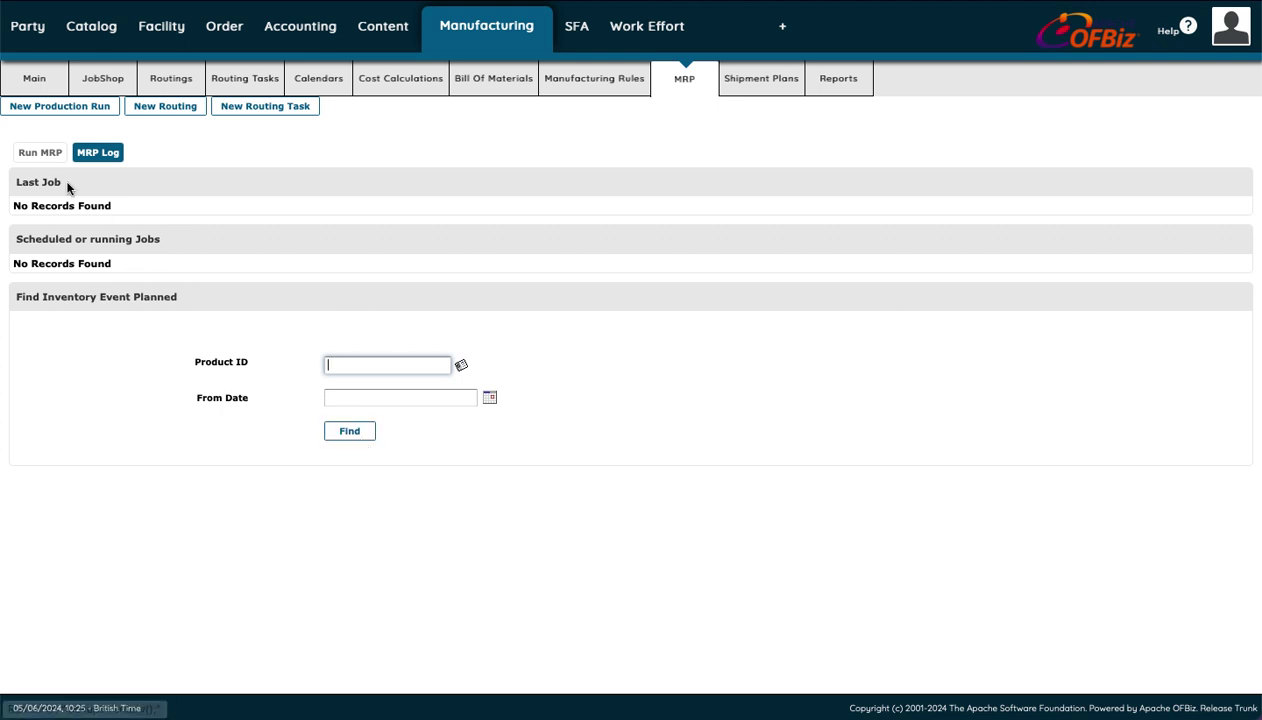
- Bring up the Run MRP form, leaving Facility Group and Facility blank with Default Years Offset 1
{"action": "left_click", "coordinate": [45, 156]}
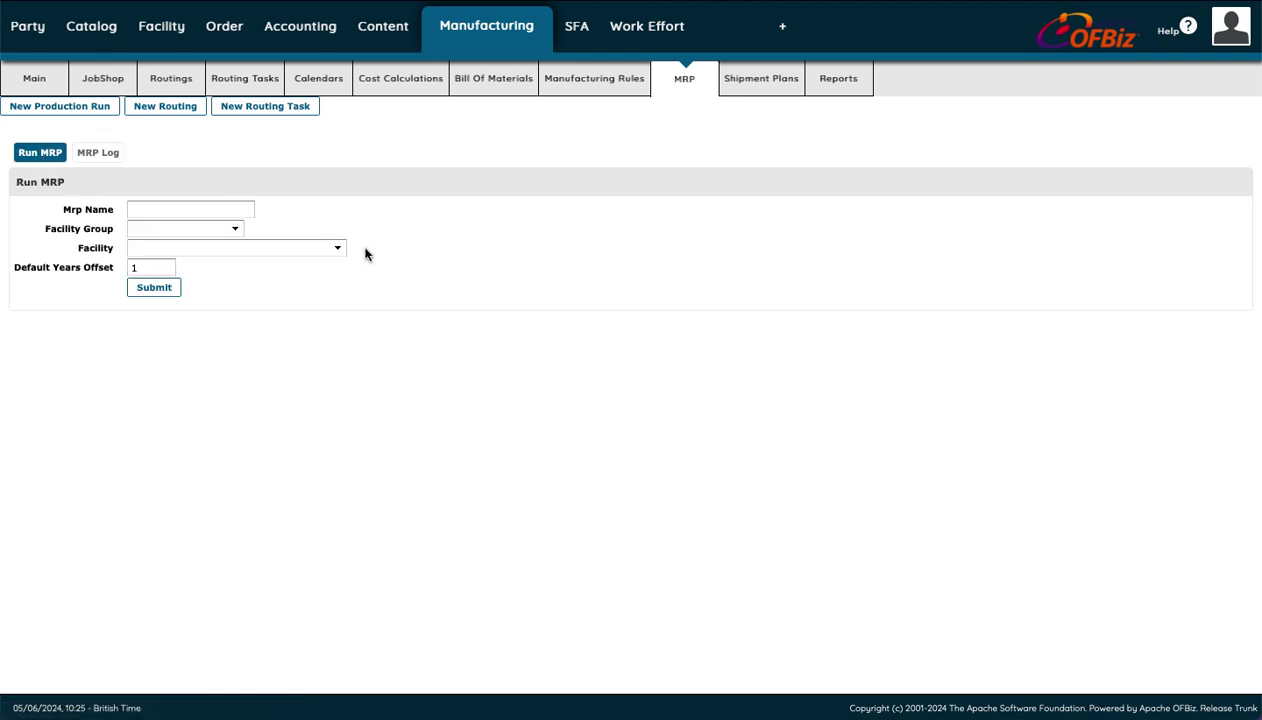
{"action": "left_click", "coordinate": [213, 236]}
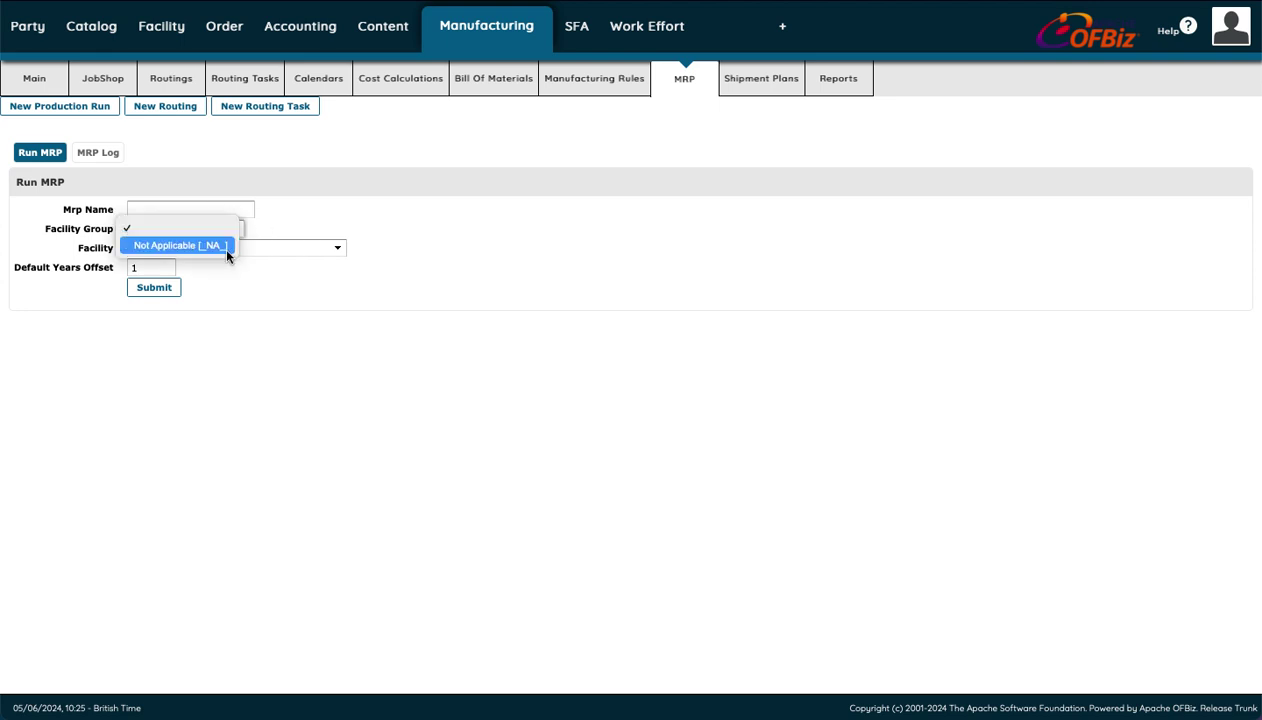
{"action": "left_click", "coordinate": [279, 250]}
{"action": "left_click", "coordinate": [279, 255]}
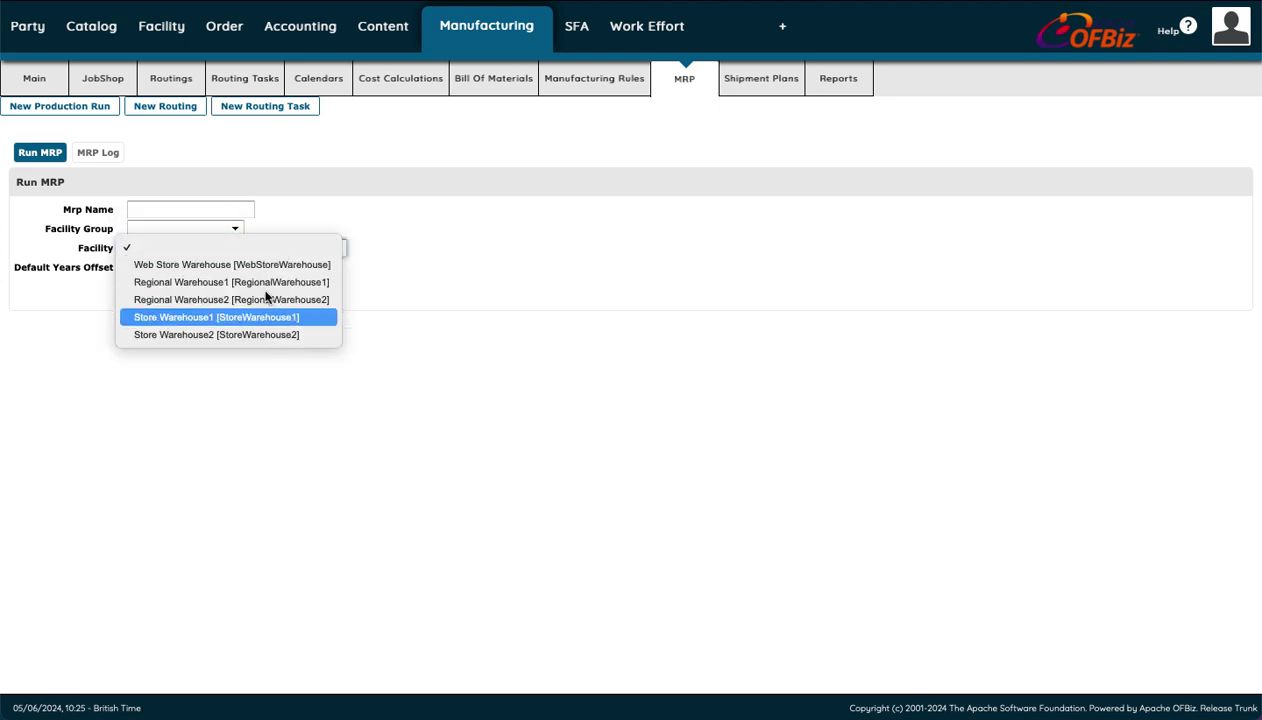
{"action": "left_click", "coordinate": [418, 341]}
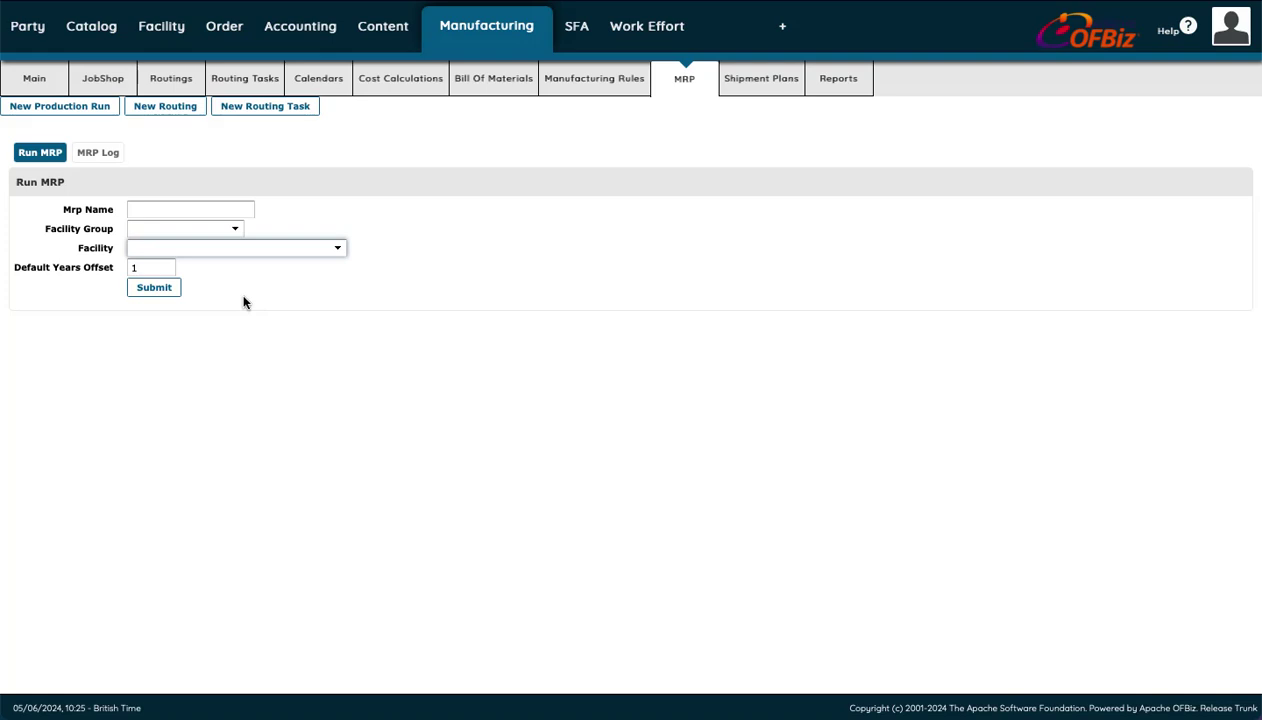
- Show the Manufacturing Reports page with its single Mrp Name field
{"action": "left_click", "coordinate": [847, 84]}
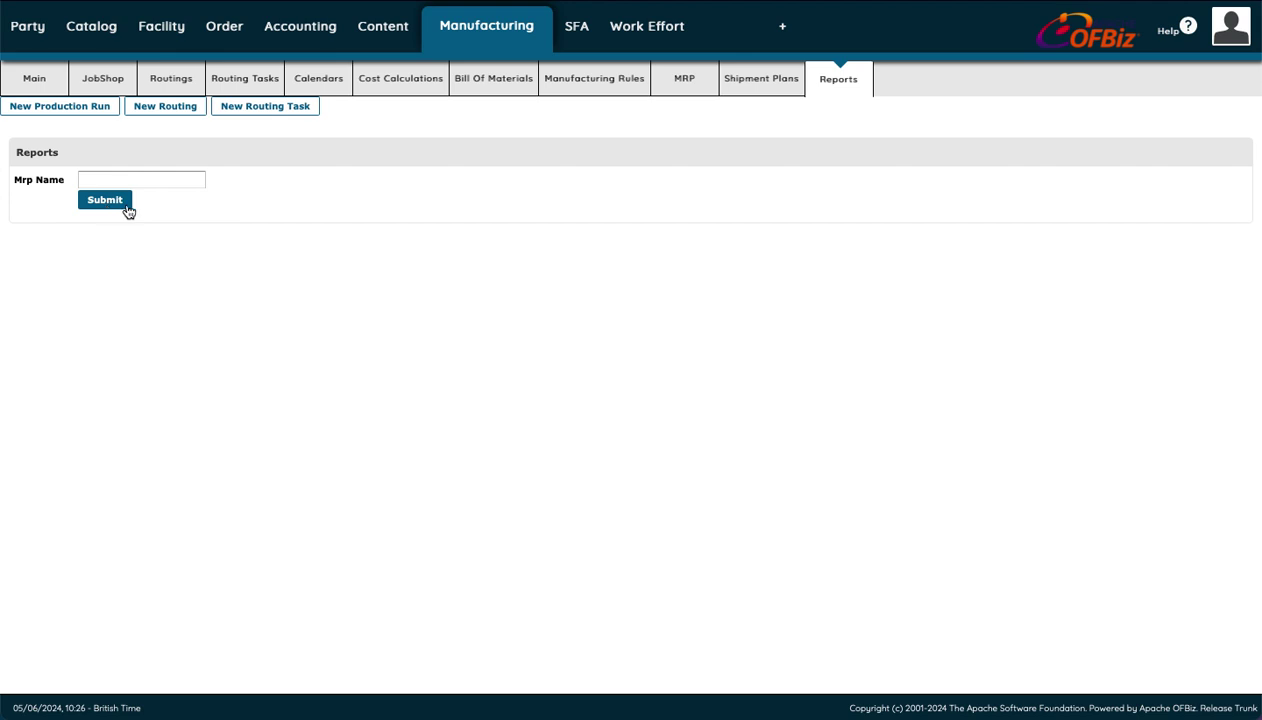
{"action": "left_click", "coordinate": [760, 84]}
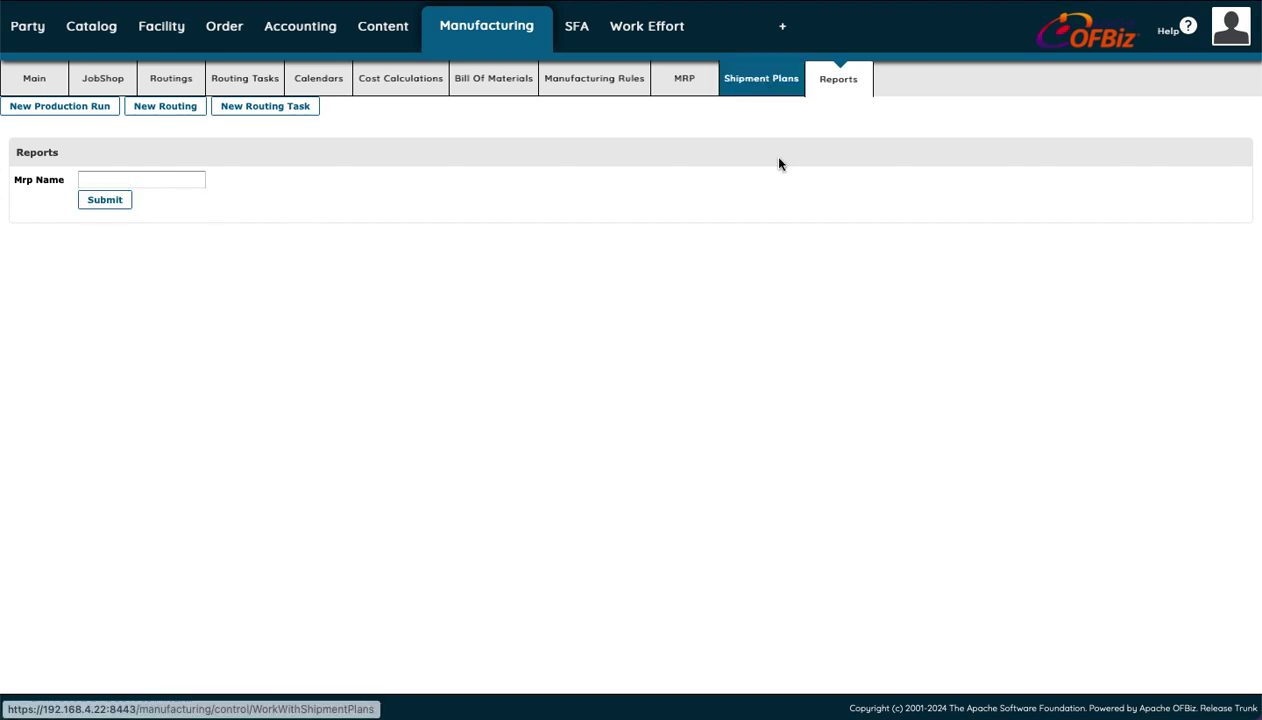